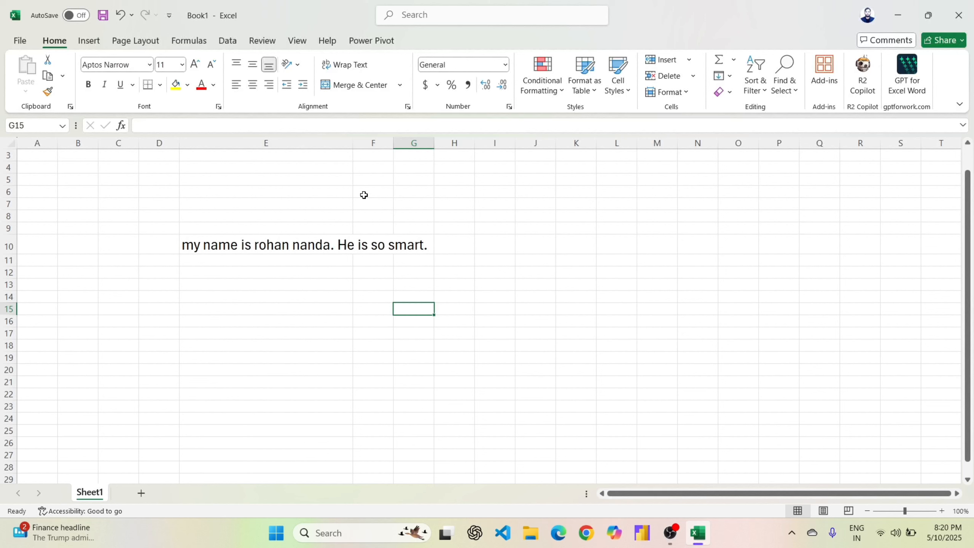
Step: Wrap the long sentence in cell E10 so it fits within the column width
click(308, 247)
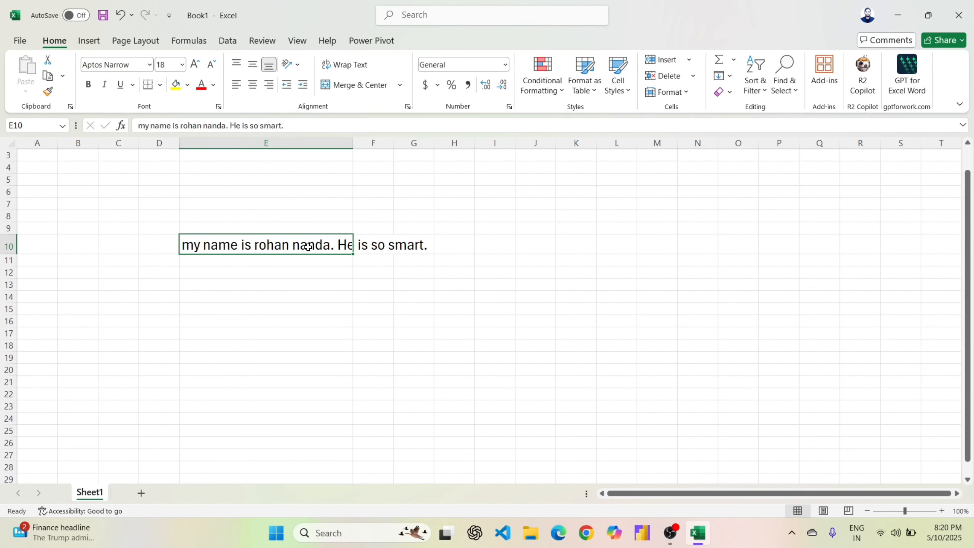
click(347, 67)
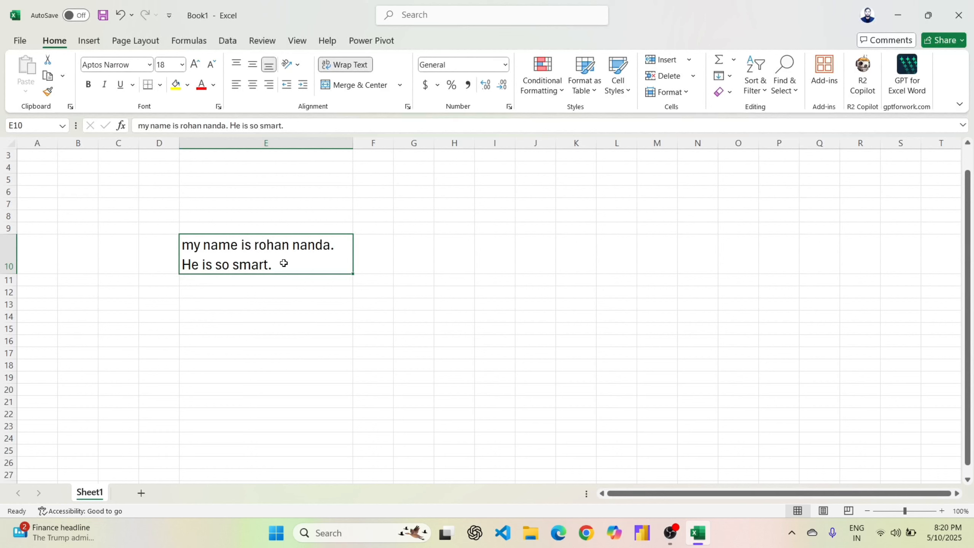
click(302, 328)
Step: Enter the text "Let by gones be by gones" in cell E13
click(240, 302)
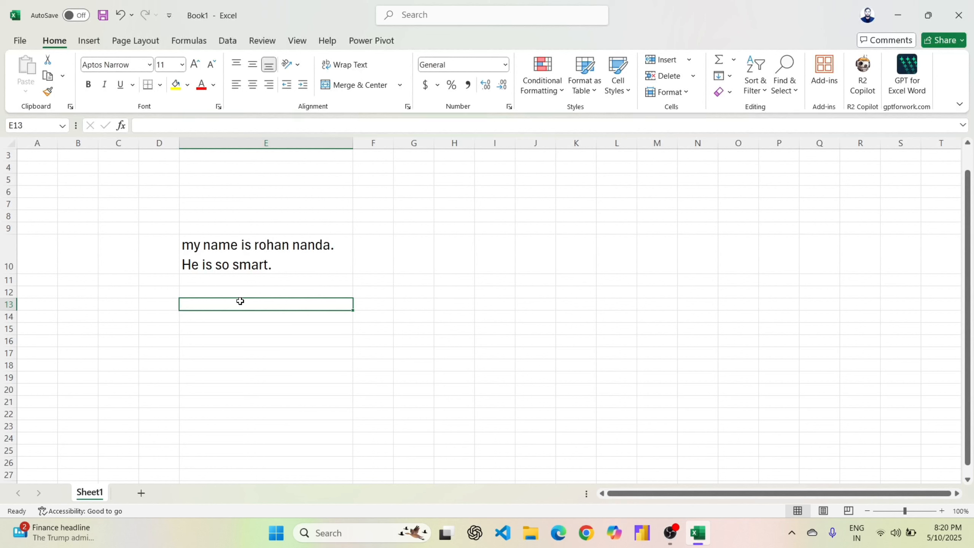
text(Let)
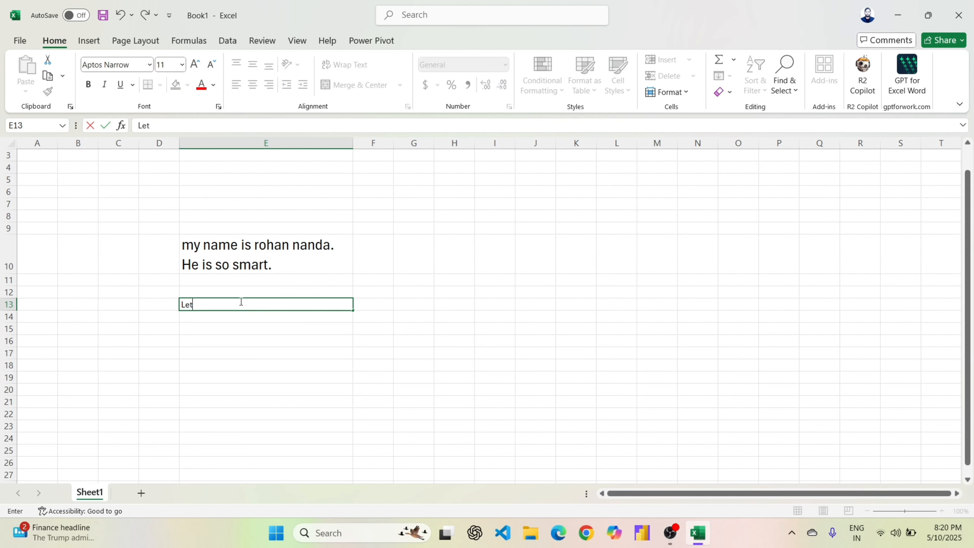
text( by gones be by gon)
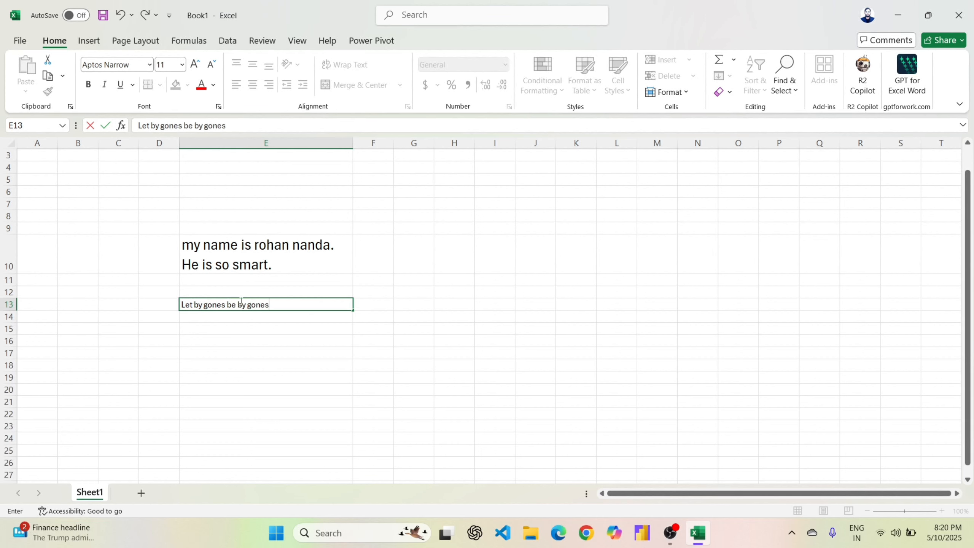
text(es)
click(284, 364)
Step: Enlarge the font of the sentence in cell E13 to 72
click(251, 304)
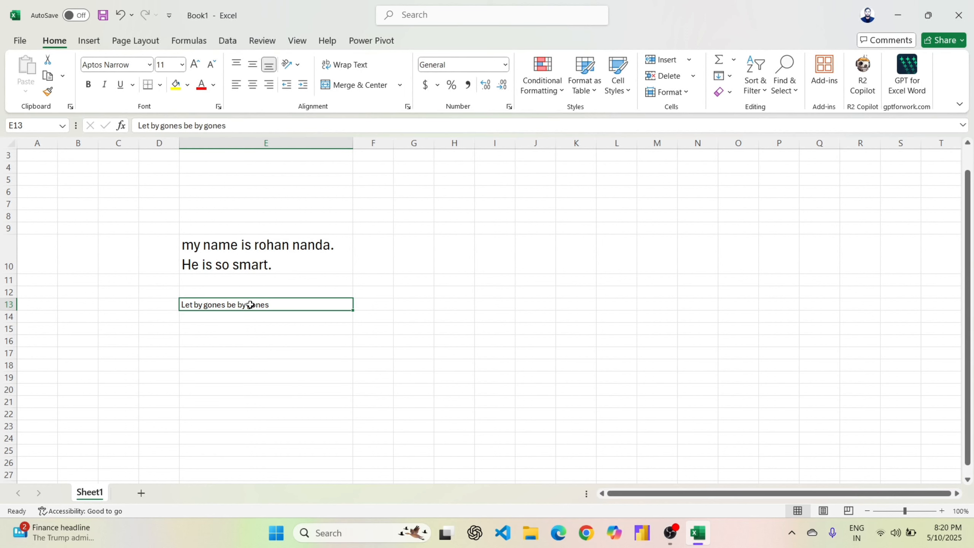
click(197, 65)
click(197, 64)
click(197, 65)
click(196, 65)
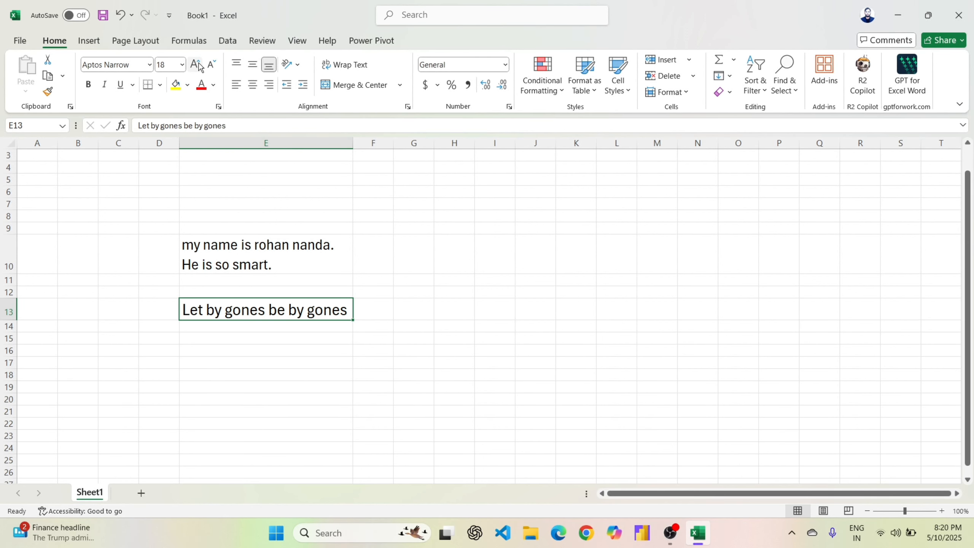
click(196, 64)
click(197, 65)
click(196, 64)
click(196, 64)
click(199, 66)
click(200, 66)
click(200, 66)
click(199, 66)
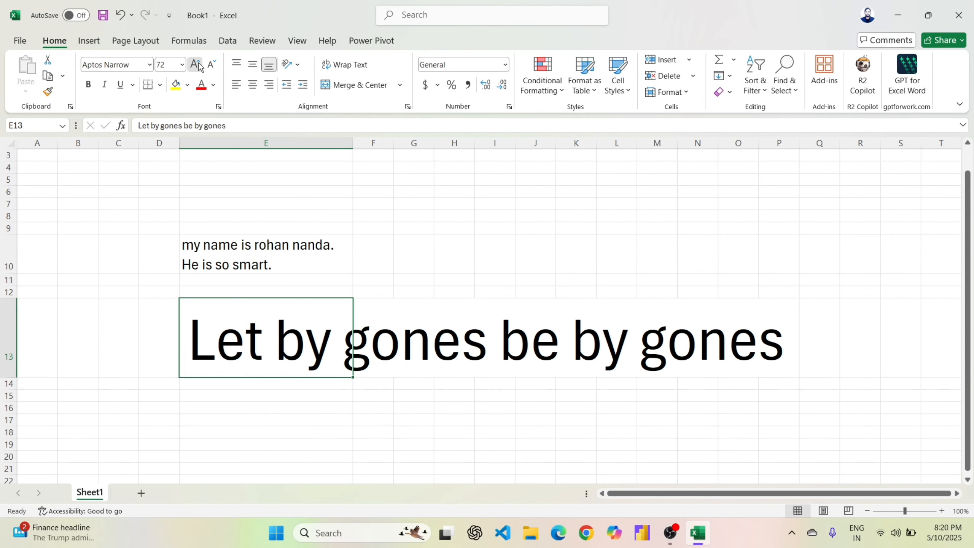
click(364, 421)
Step: Apply Wrap Text to the enlarged sentence in cell E13
click(285, 344)
click(345, 64)
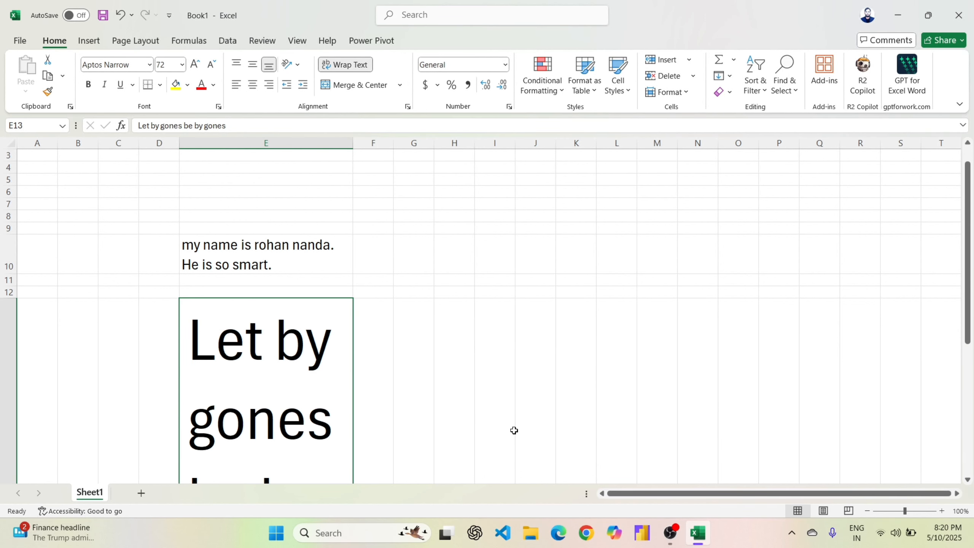
drag(967, 255, 966, 284)
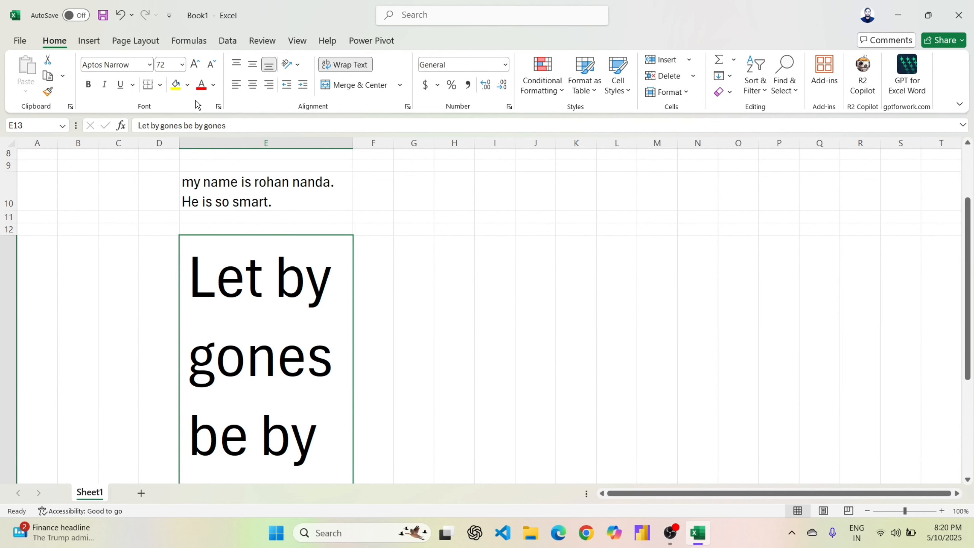
Step: Reduce the font size of the wrapped text in cell E13 to 24
click(212, 64)
click(212, 64)
click(212, 65)
click(212, 64)
click(212, 65)
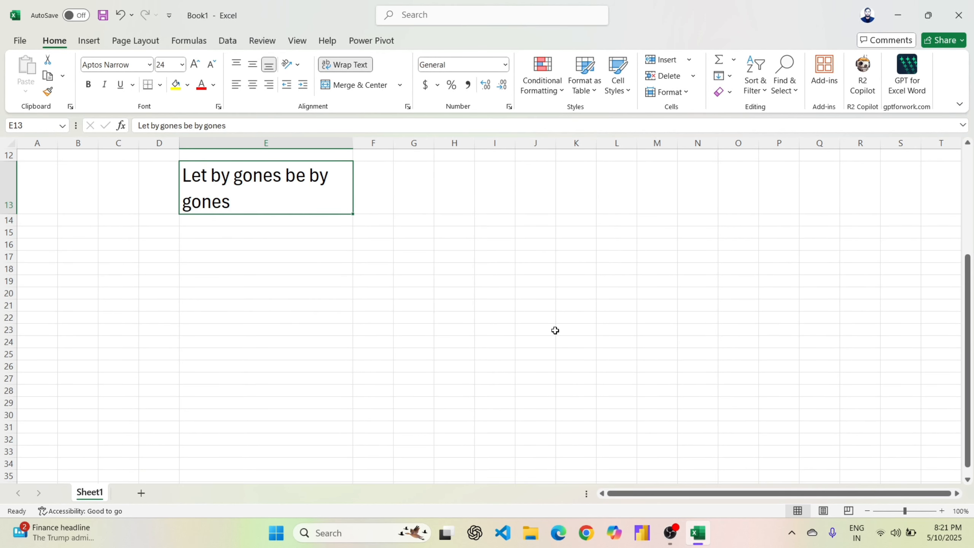
drag(555, 331, 953, 329)
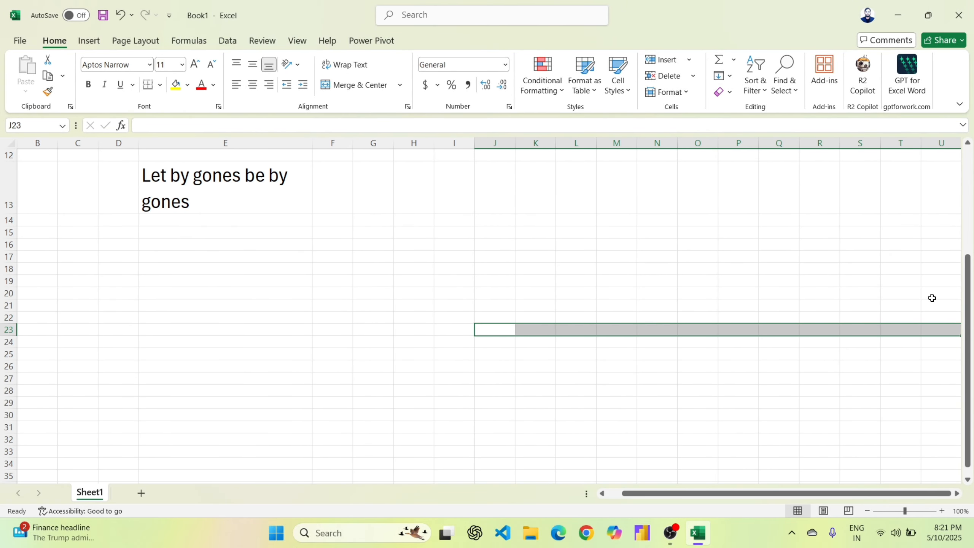
drag(933, 298, 341, 396)
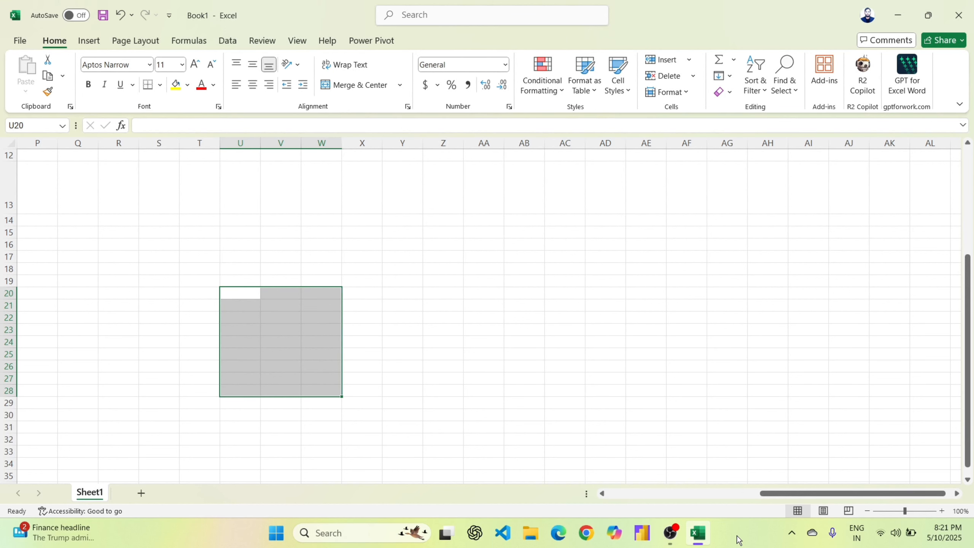
drag(798, 494, 614, 494)
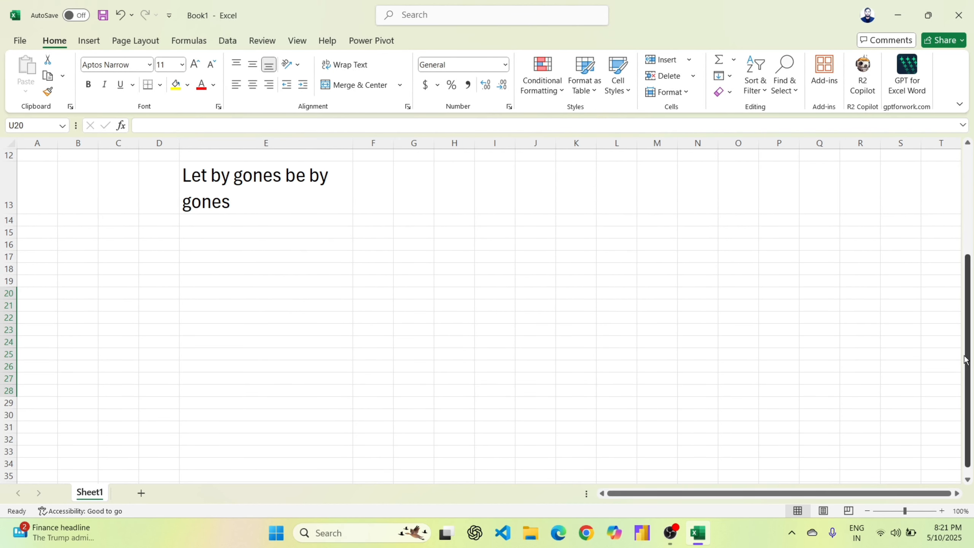
drag(966, 361, 964, 215)
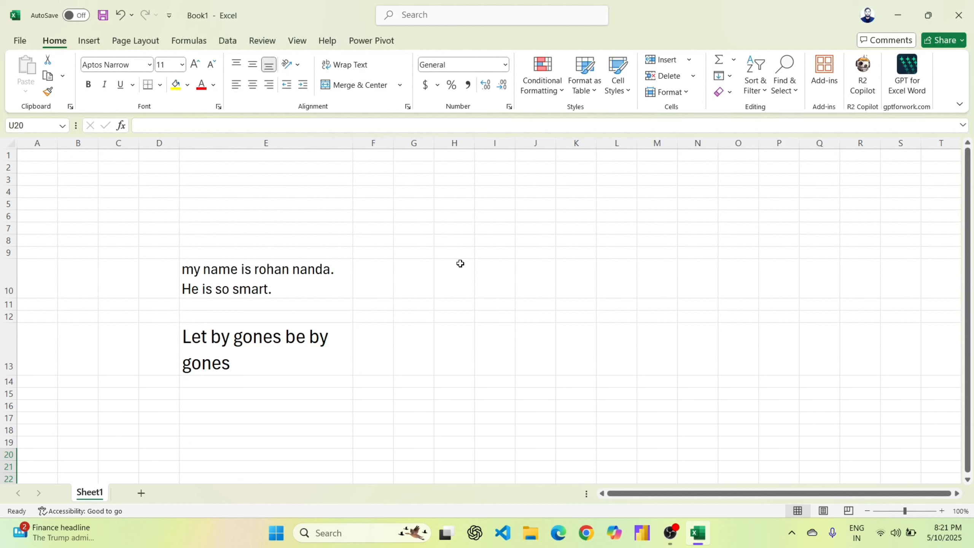
click(451, 283)
click(330, 252)
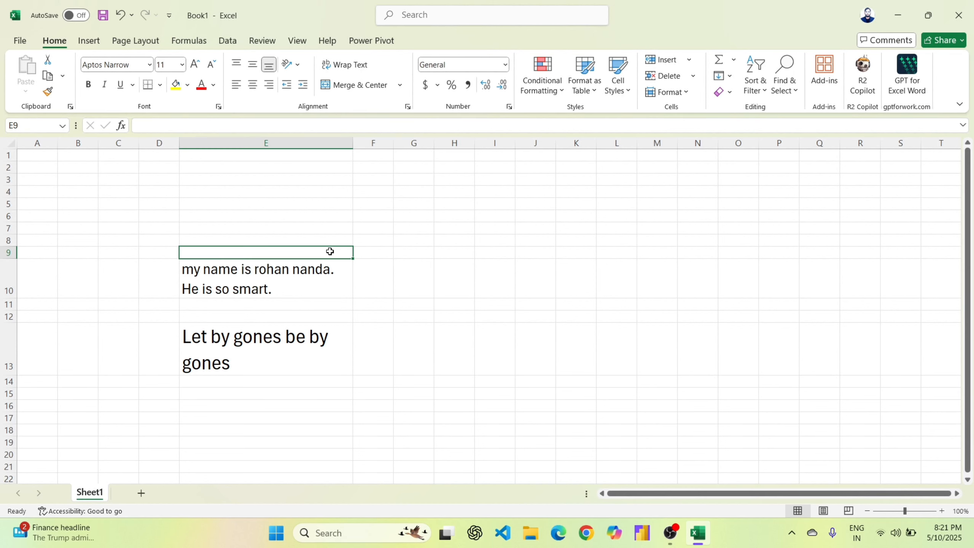
click(294, 201)
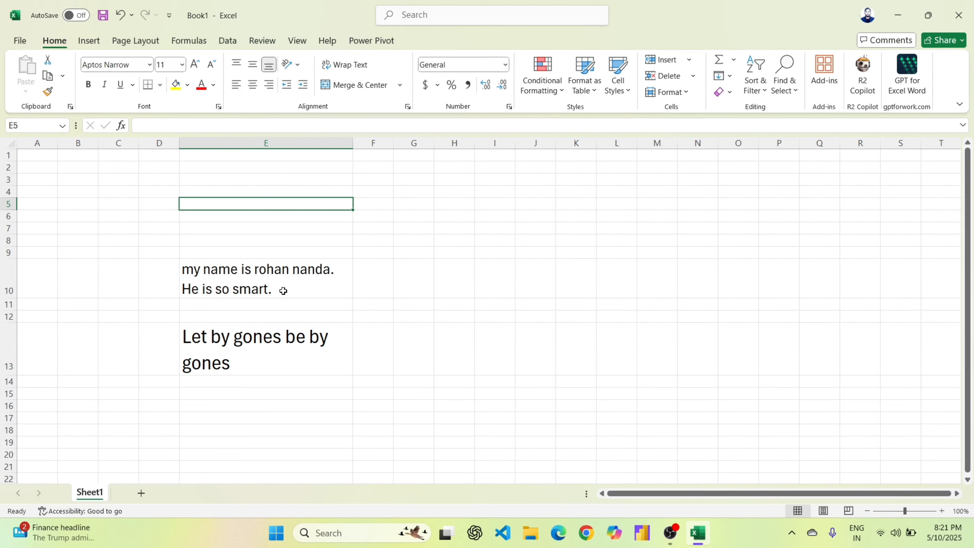
Step: Undo all the text entries, font size, wrapping and column width changes until the sheet is empty
key(ctrl+z)
key(ctrl+z)
key(ctrl+z)
key(ctrl+z)
key(ctrl+z)
key(ctrl+z)
key(ctrl+z)
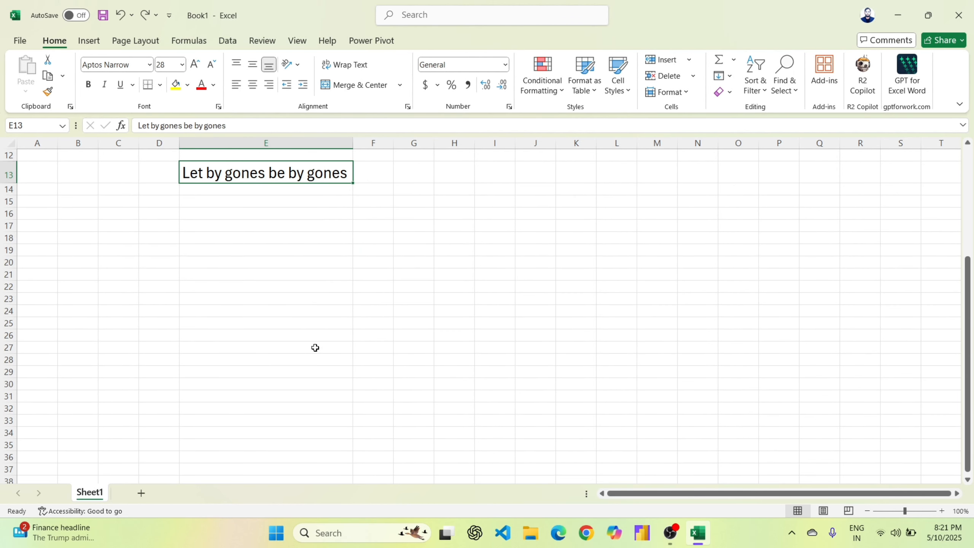
key(ctrl+z)
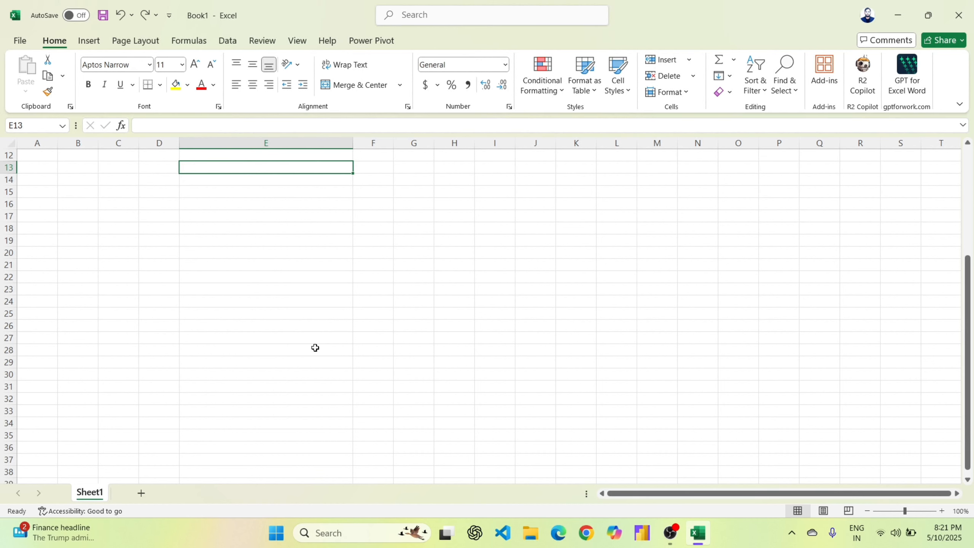
key(ctrl+z)
key(ctrl+z)
key(ctrl+z)
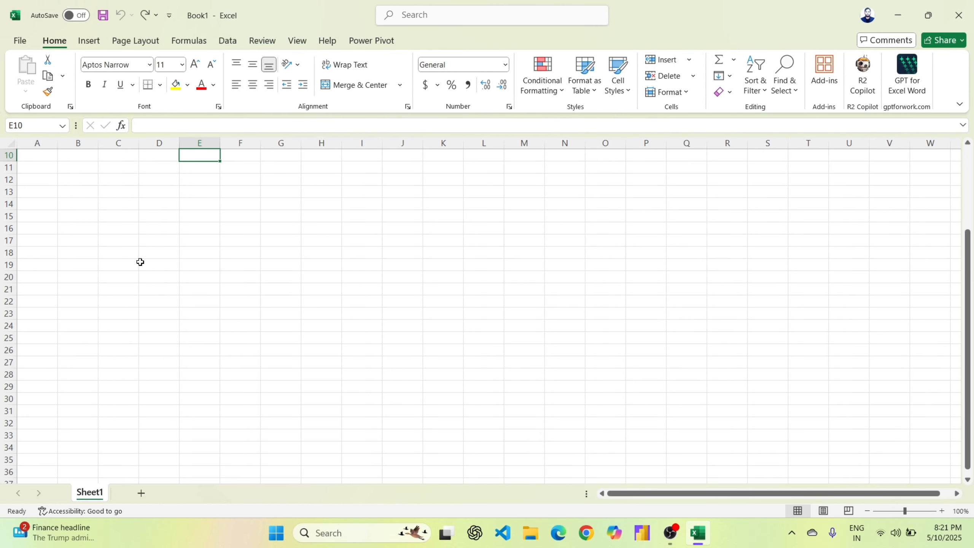
Step: Enter the headers "sr. no.", "candidate name", "roll number", "grade" and "percentage" in cells B14 to F14
click(80, 206)
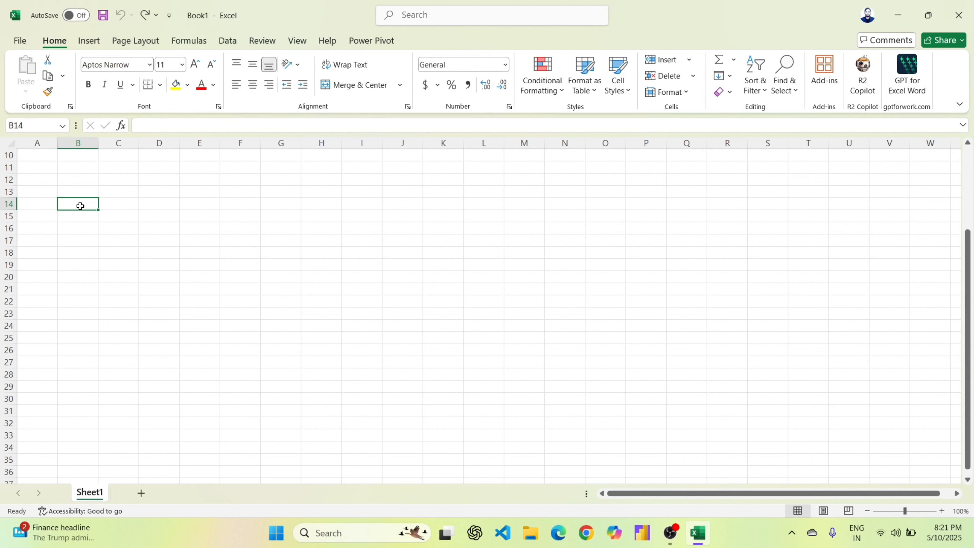
text(sr. no)
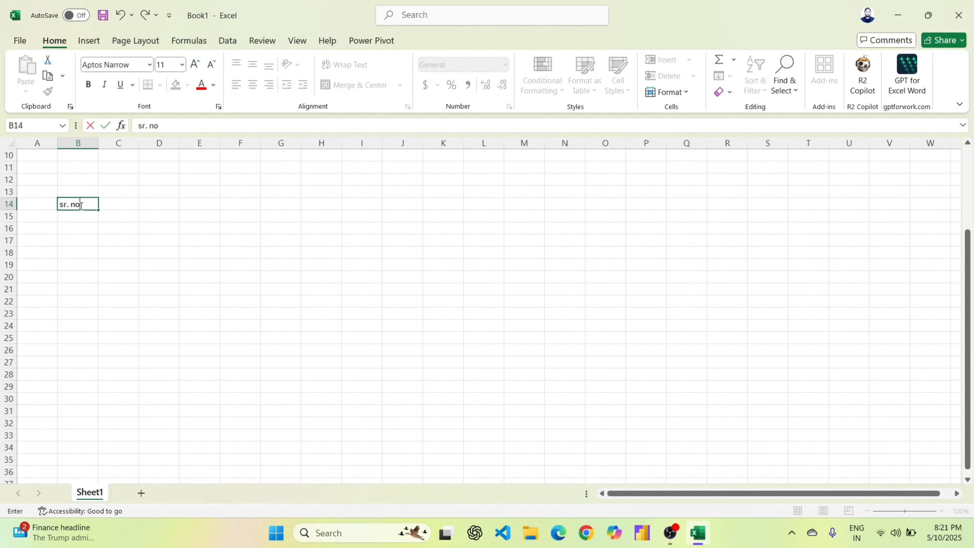
key(Tab)
text(cand)
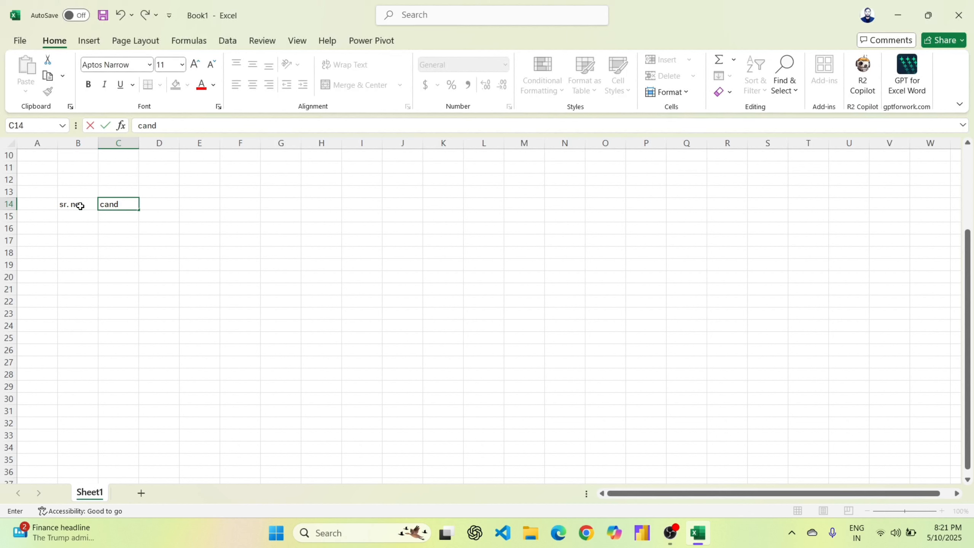
text(idate name)
key(Tab)
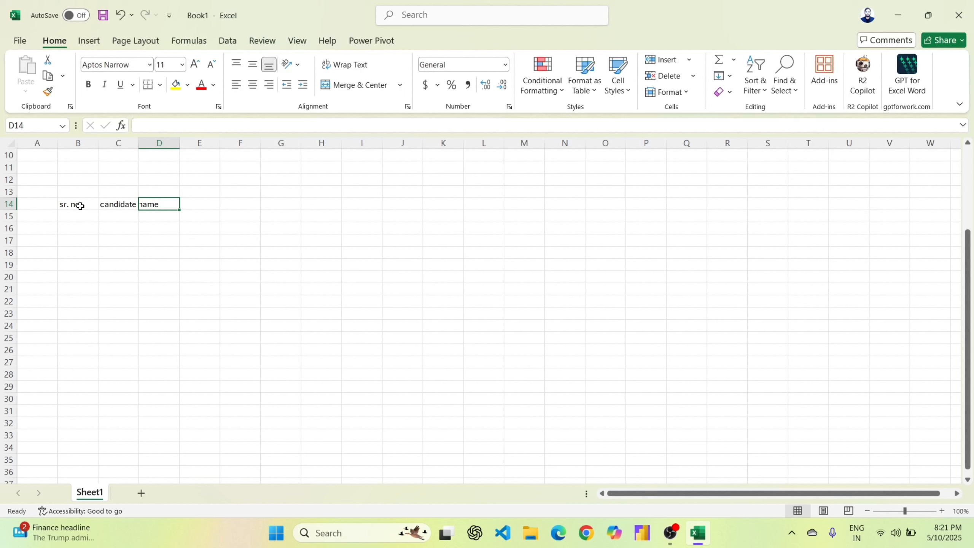
text(roll number)
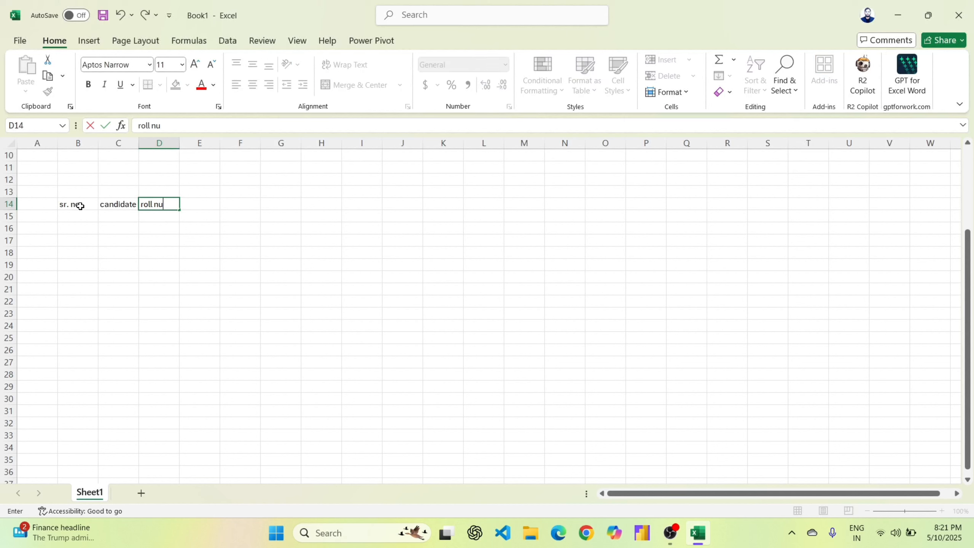
key(Tab)
text(grade)
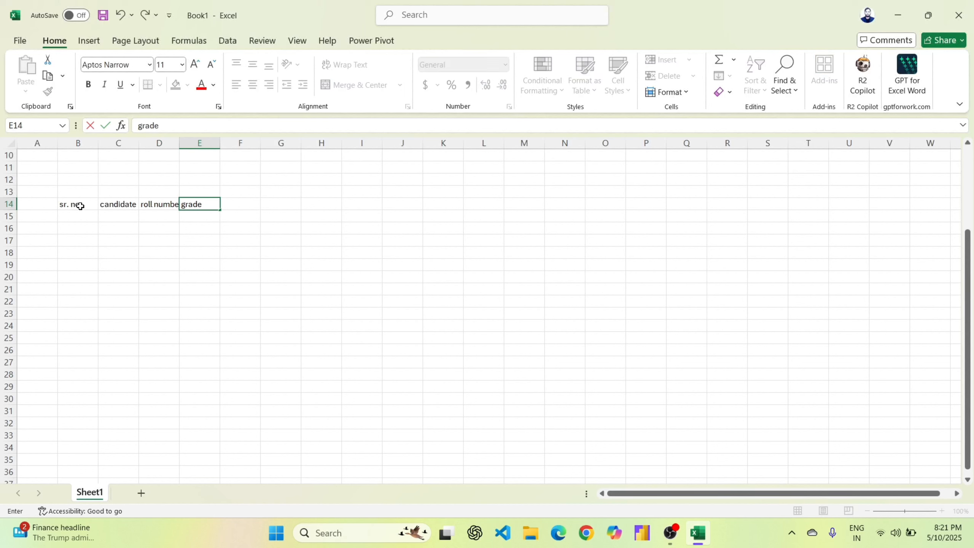
key(Tab)
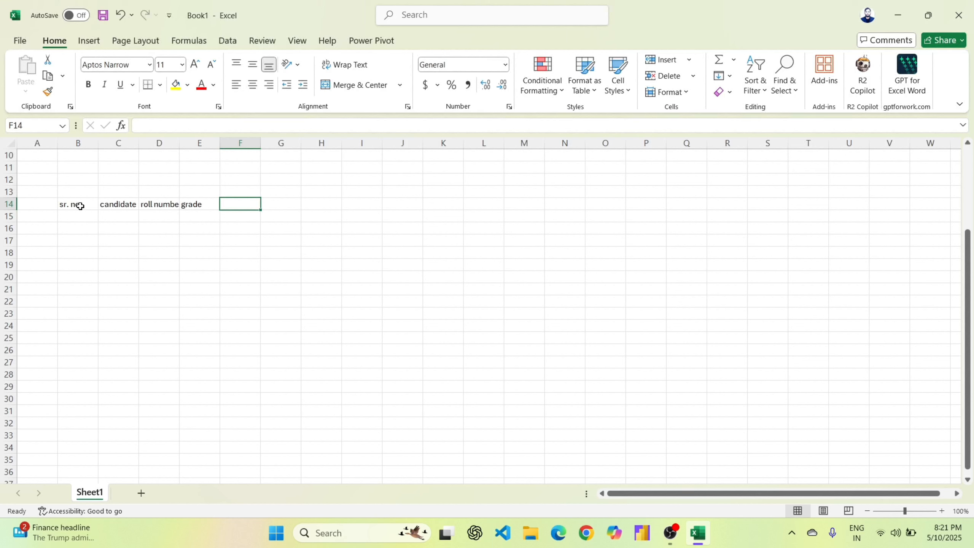
text(percentage)
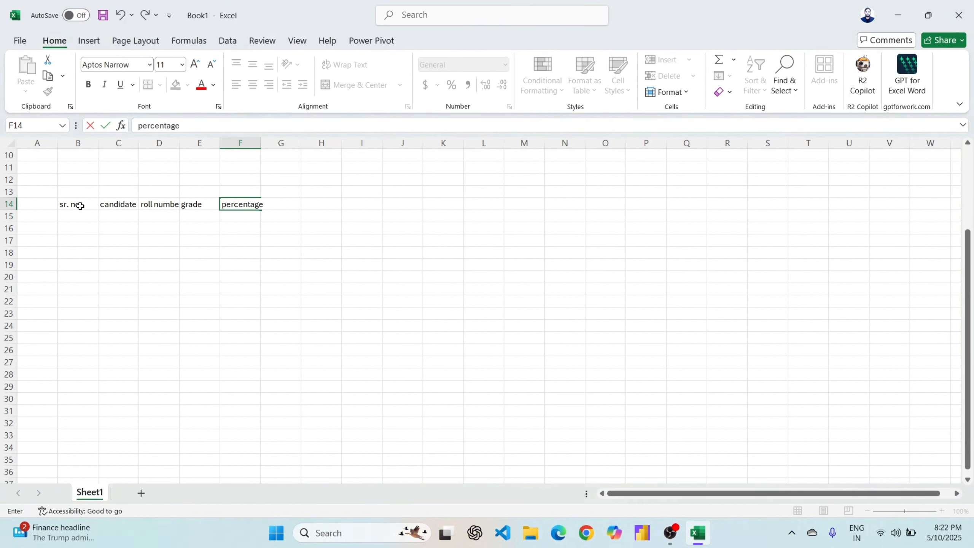
click(163, 272)
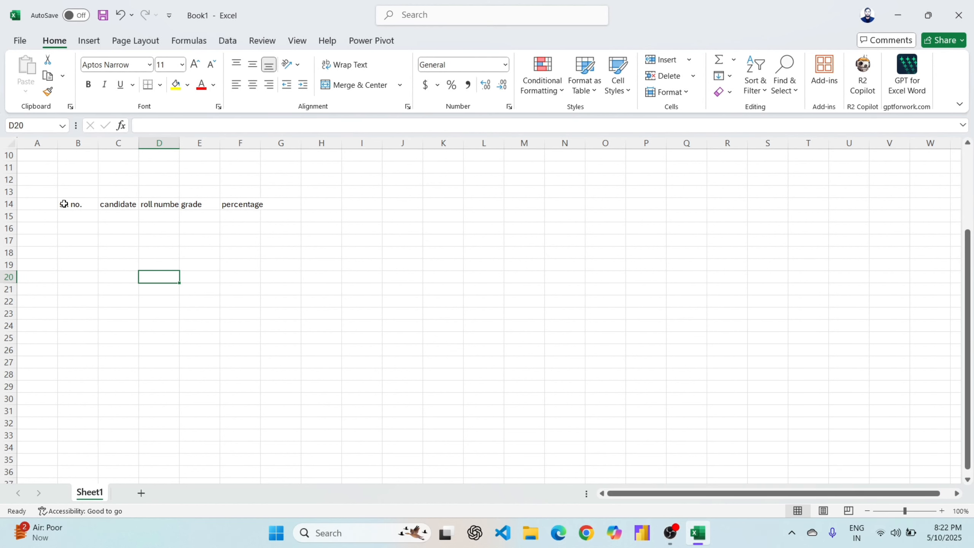
Step: AutoFit column B to the width of its "sr. no." header
drag(97, 143, 97, 143)
double_click(96, 143)
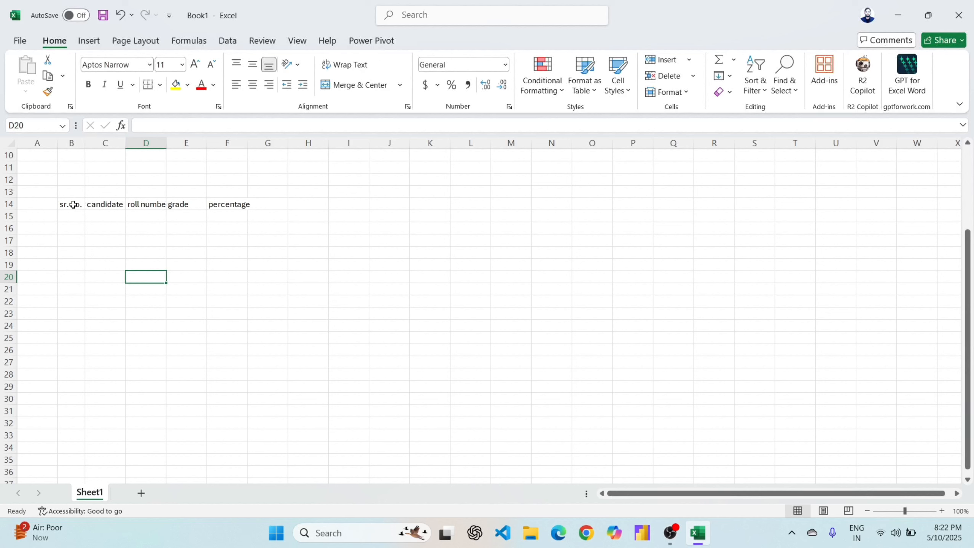
Step: Enlarge the font of the header row cells B14:G14 to 18
drag(73, 204, 250, 204)
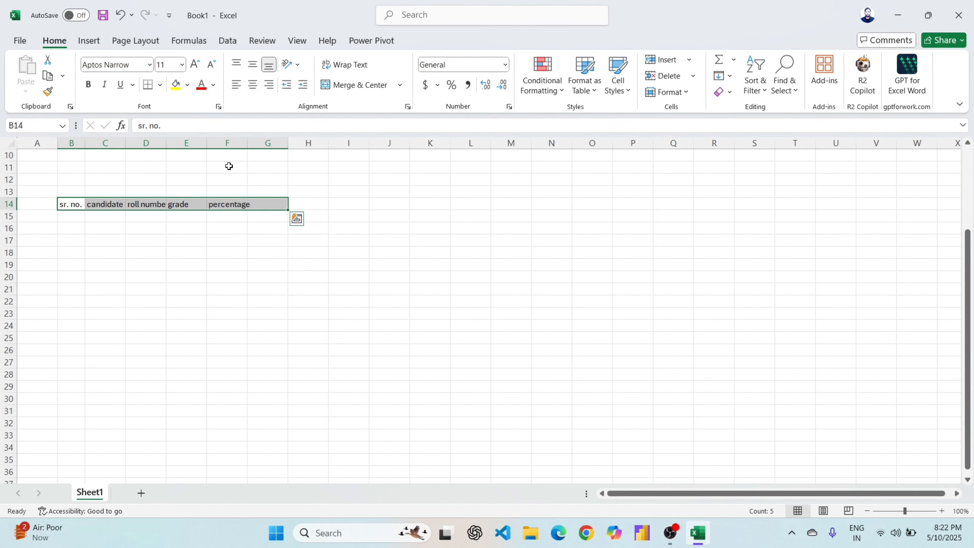
click(194, 63)
click(194, 63)
click(195, 63)
click(195, 64)
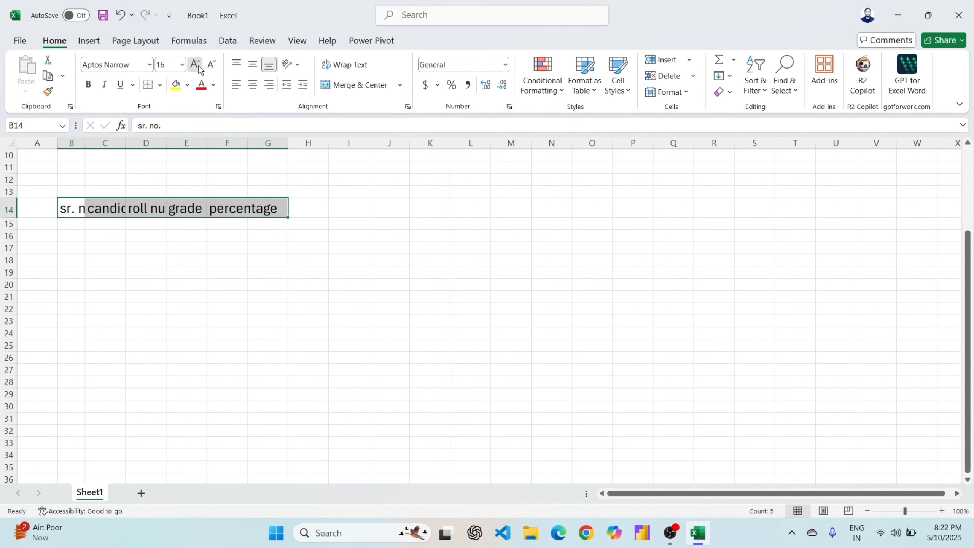
click(194, 63)
click(324, 277)
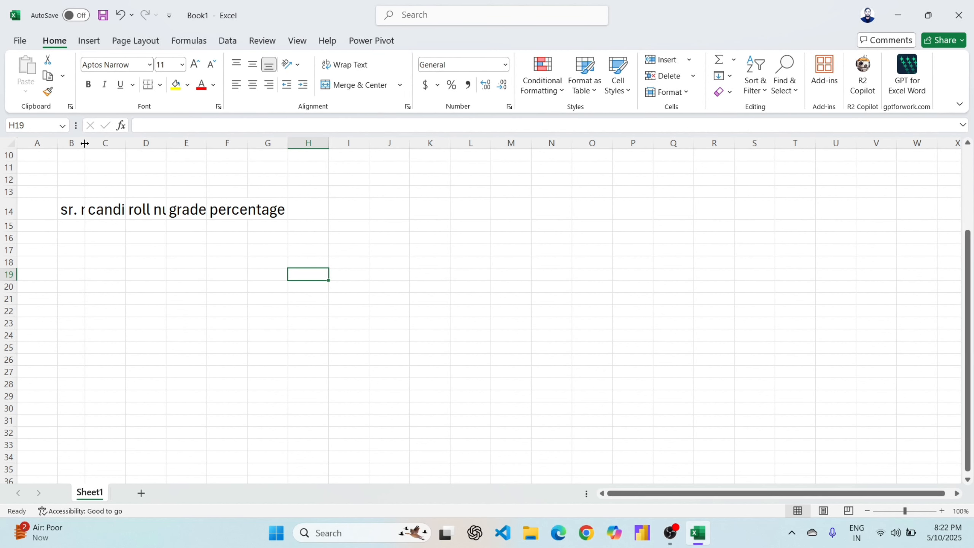
Step: AutoFit columns B to F to the width of their enlarged header text
double_click(85, 143)
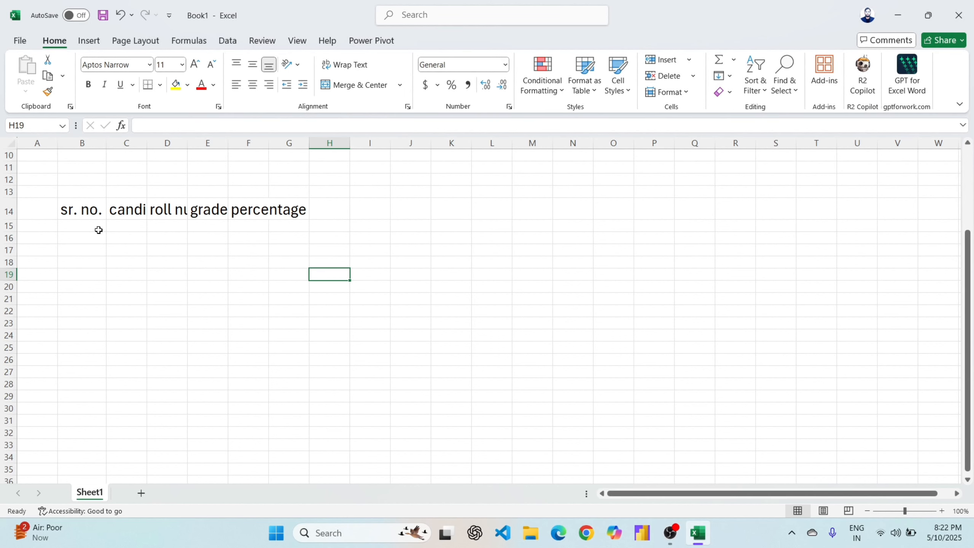
double_click(147, 140)
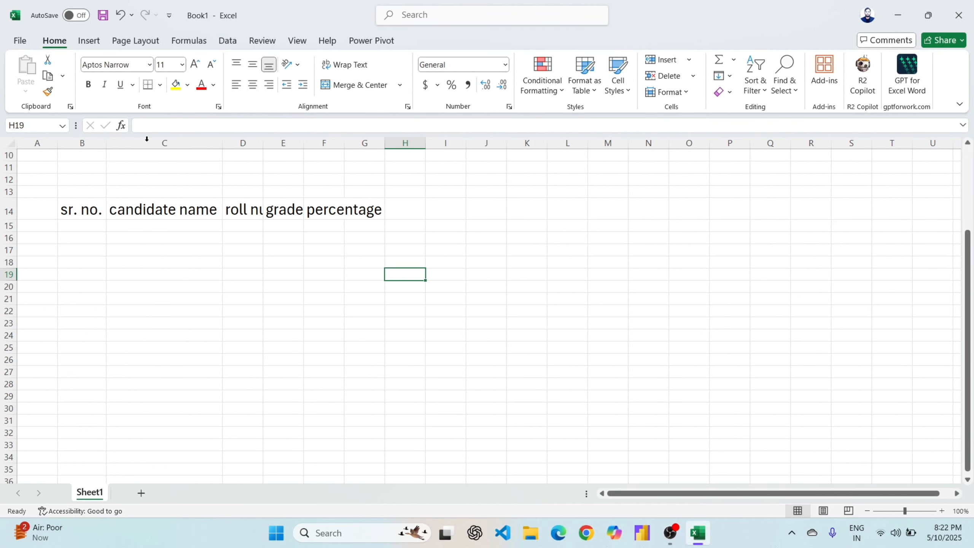
double_click(263, 142)
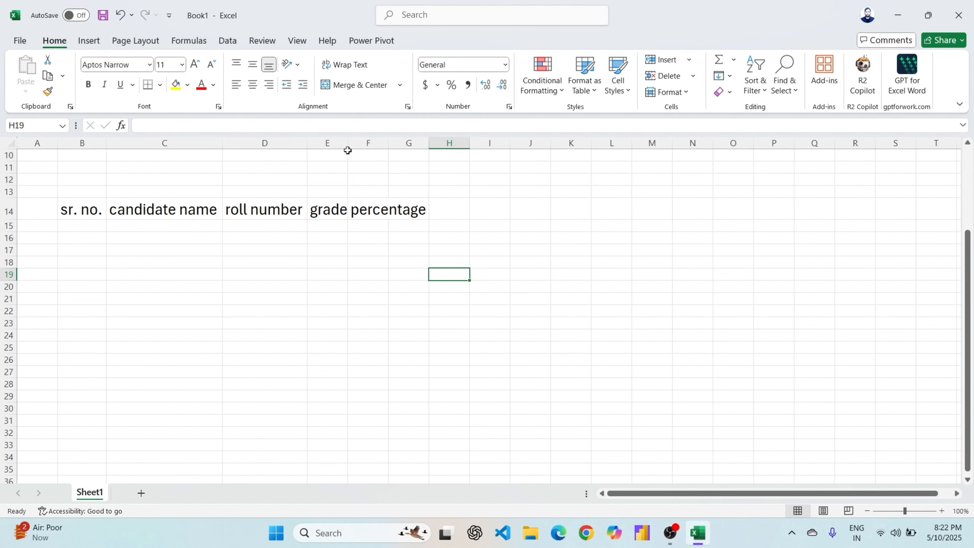
double_click(348, 143)
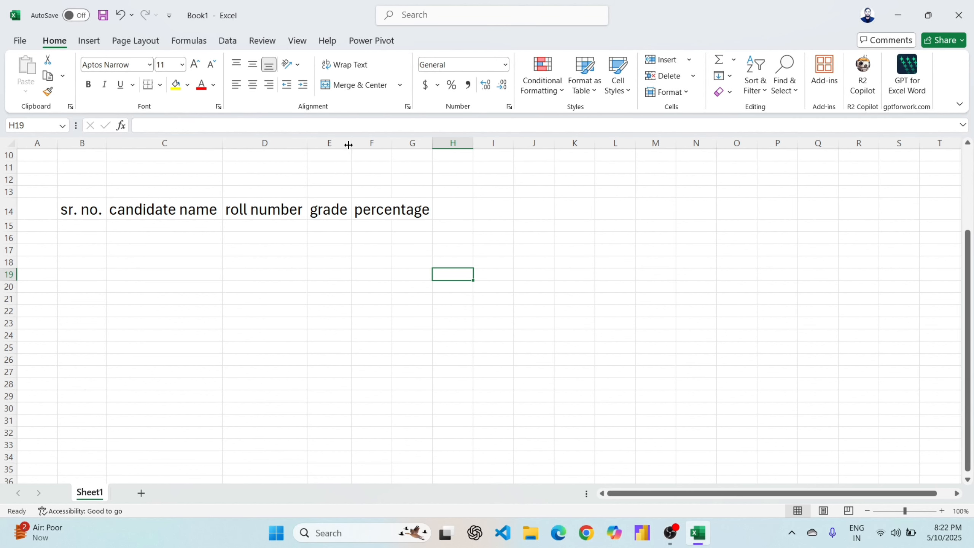
double_click(392, 142)
click(315, 328)
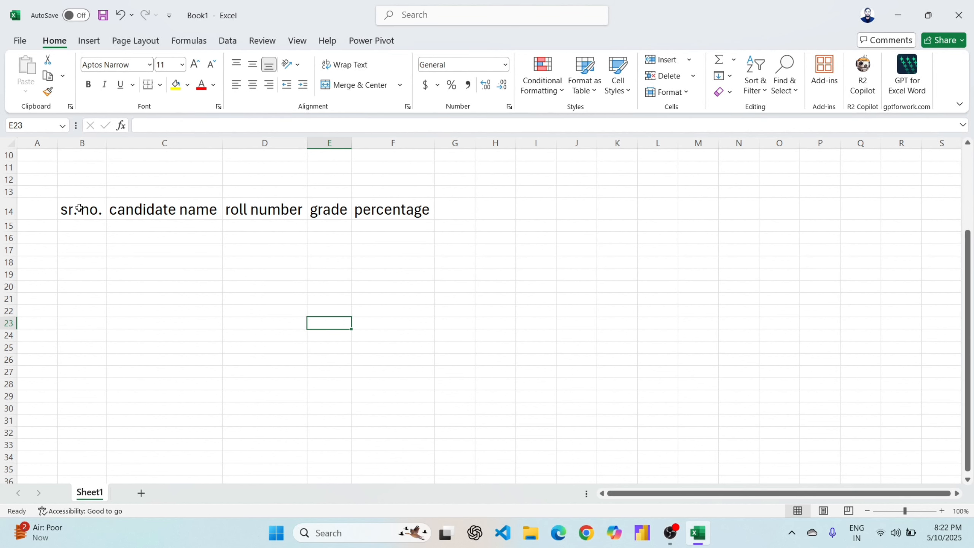
Step: Apply All Borders to the header cells B14:F14
drag(76, 210, 391, 202)
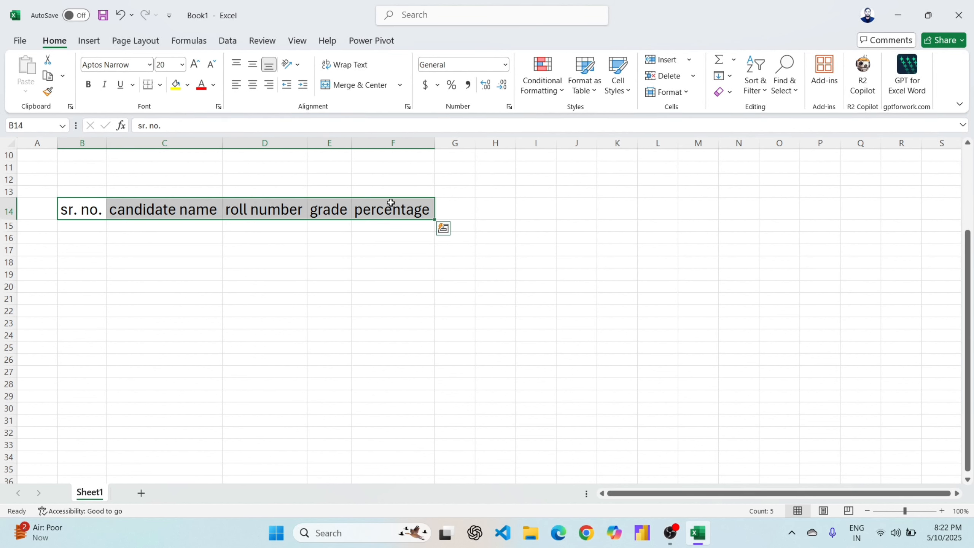
click(160, 85)
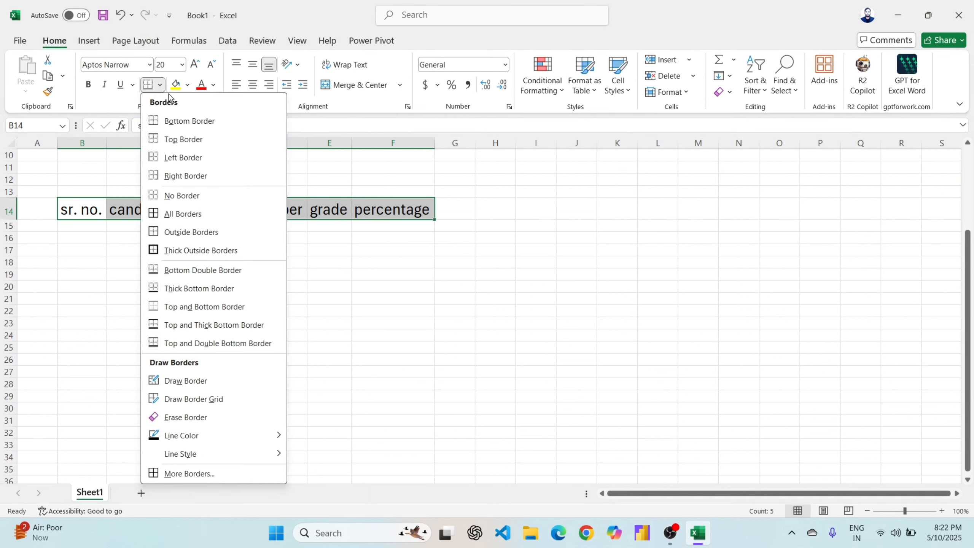
click(178, 214)
click(247, 259)
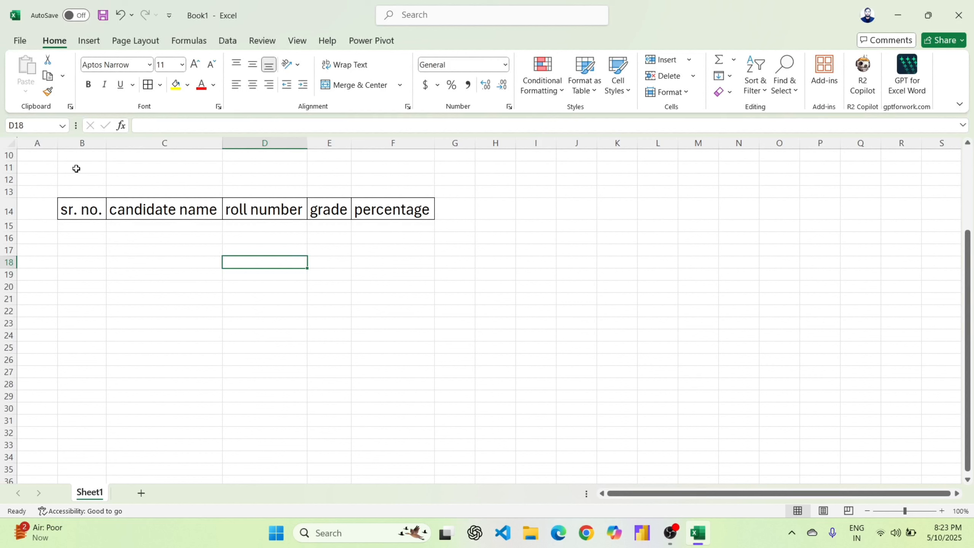
Step: Enter the title "Student Data" in cell B13, directly above the header row
click(74, 189)
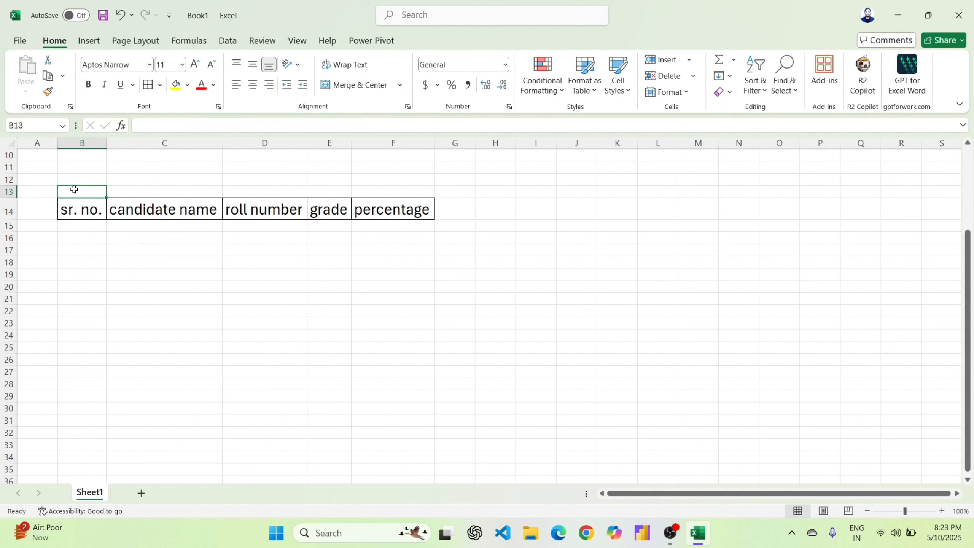
text(AS=)
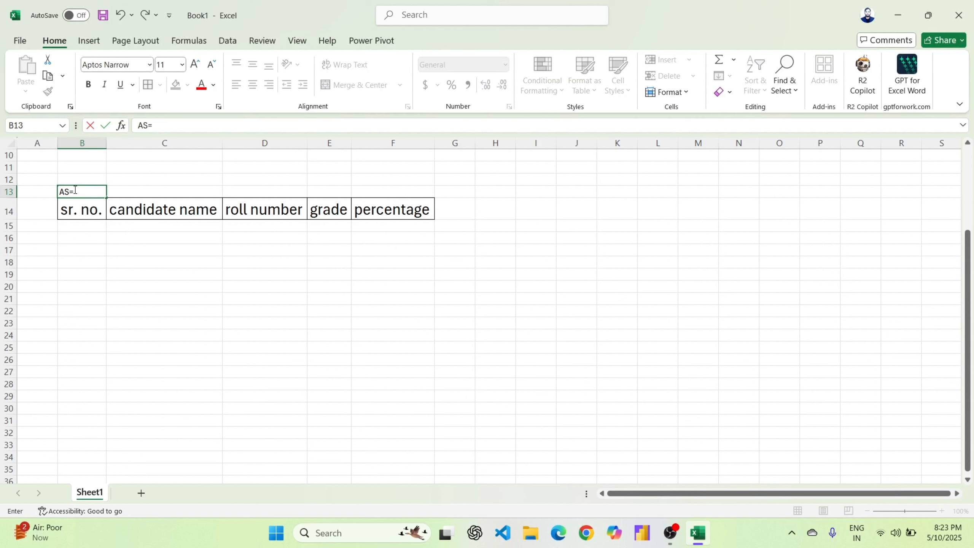
key(BackSpace)
key(BackSpace)
text(Stude)
key(BackSpace)
text(dent Data)
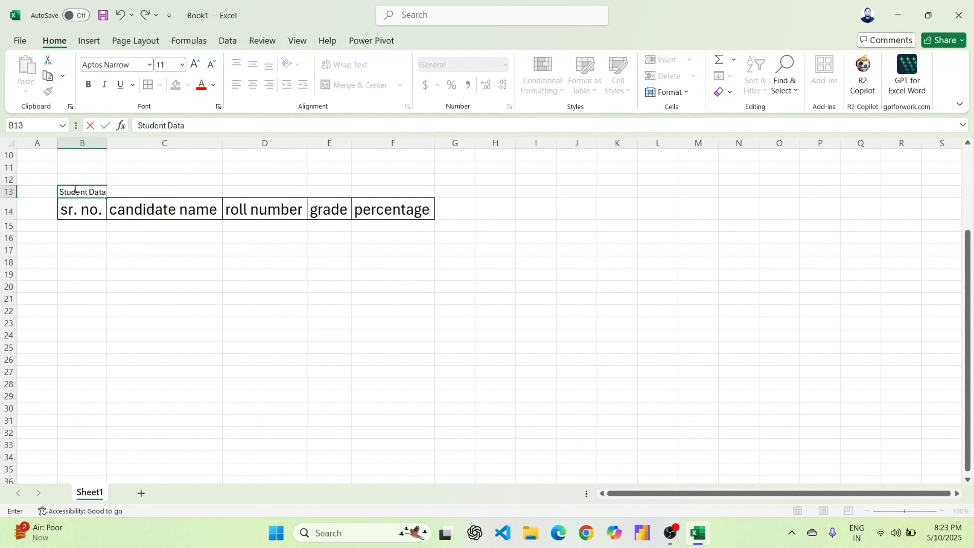
click(184, 251)
click(193, 266)
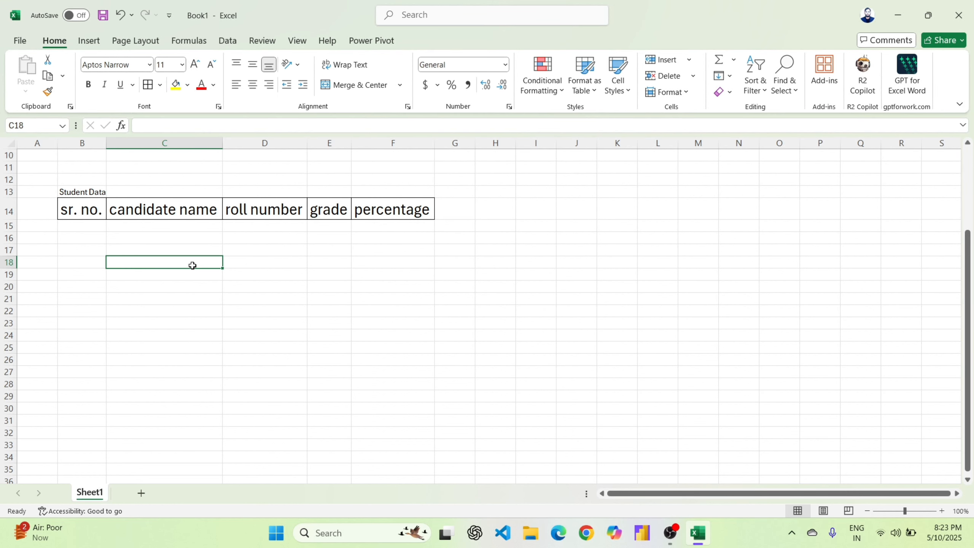
Step: Merge and center cells B11:F13 so the "Student Data" title spans the whole table width
click(85, 171)
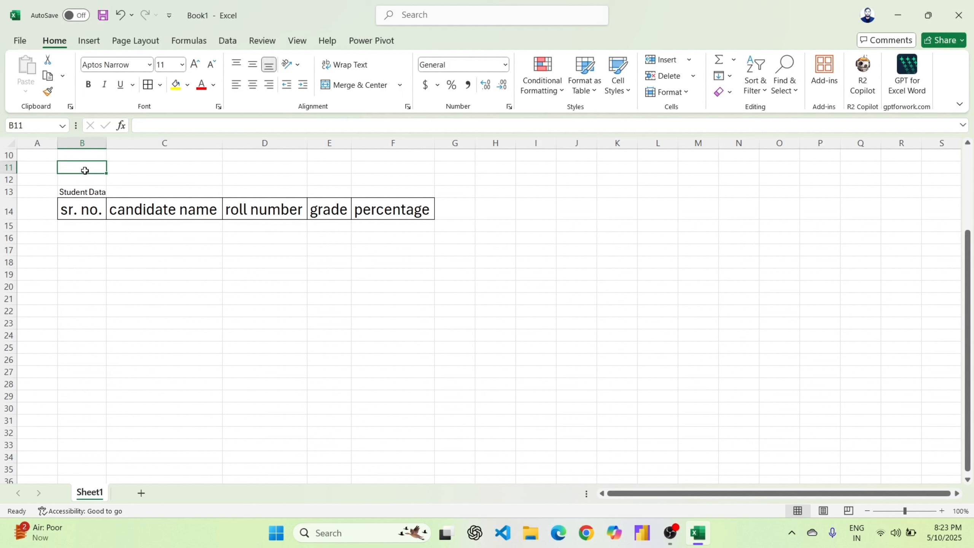
drag(85, 170, 379, 194)
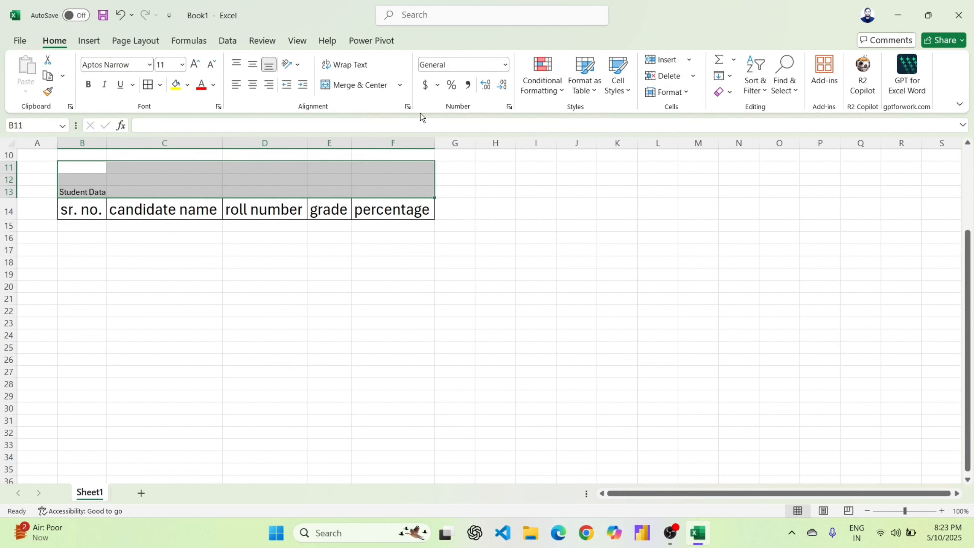
click(357, 84)
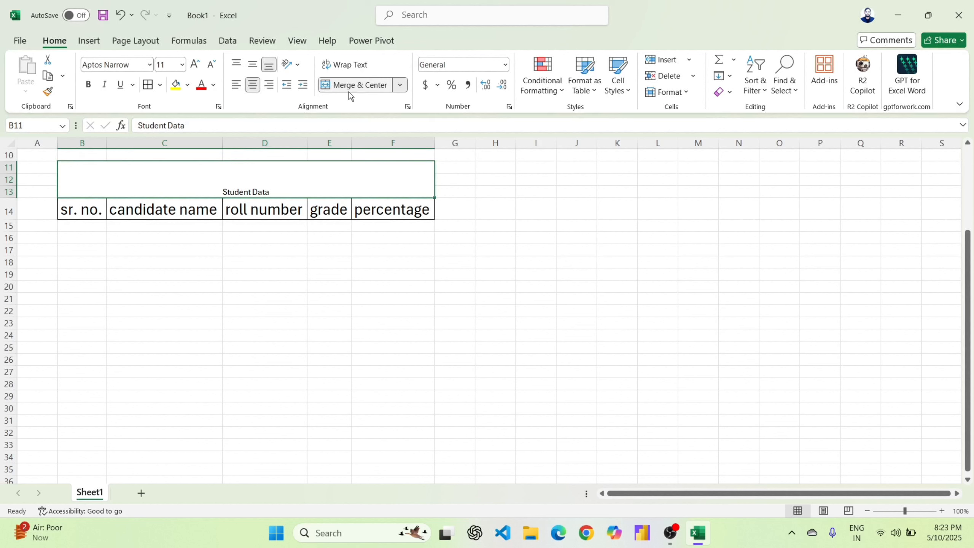
click(291, 309)
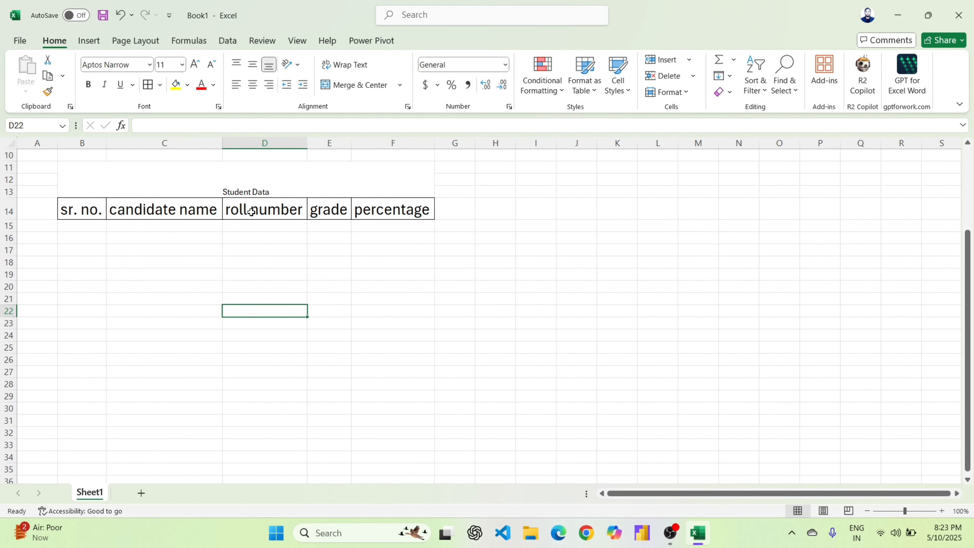
Step: Middle-align the merged "Student Data" title vertically and make it bold
click(261, 187)
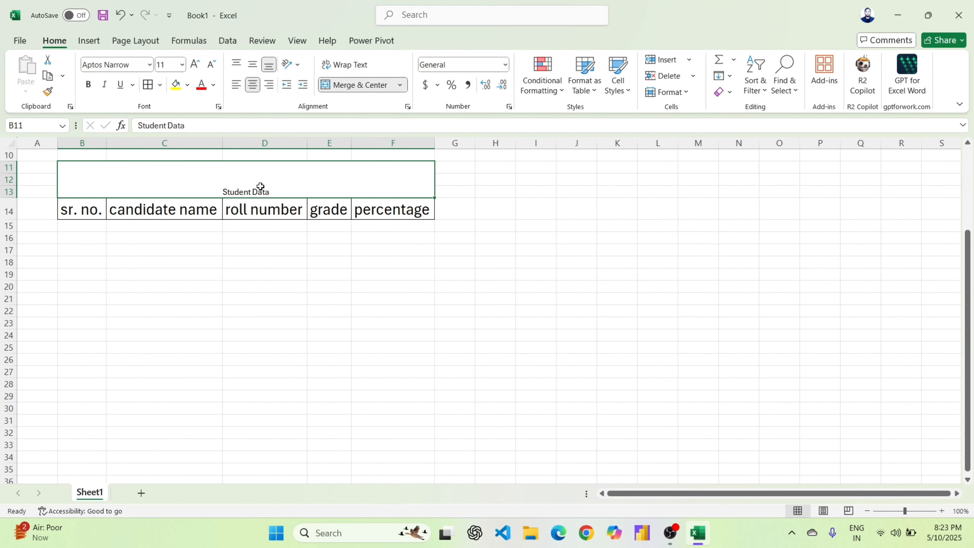
click(257, 65)
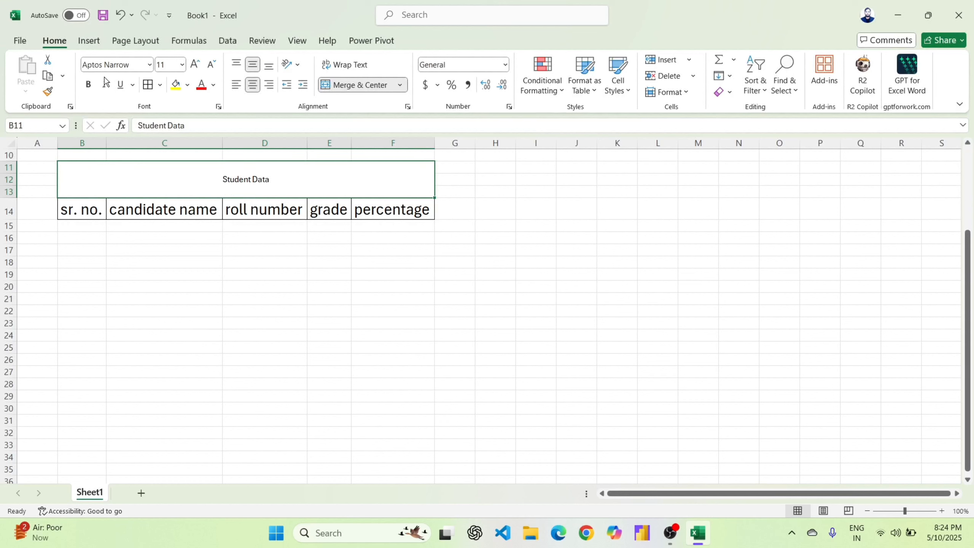
click(89, 85)
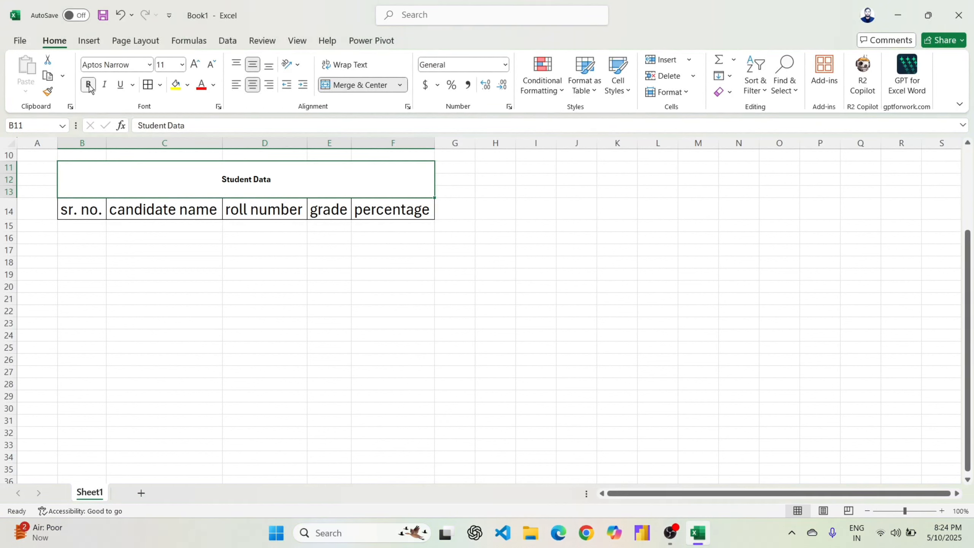
Step: Enlarge the font of the "Student Data" title to 36
click(195, 64)
click(196, 64)
click(196, 65)
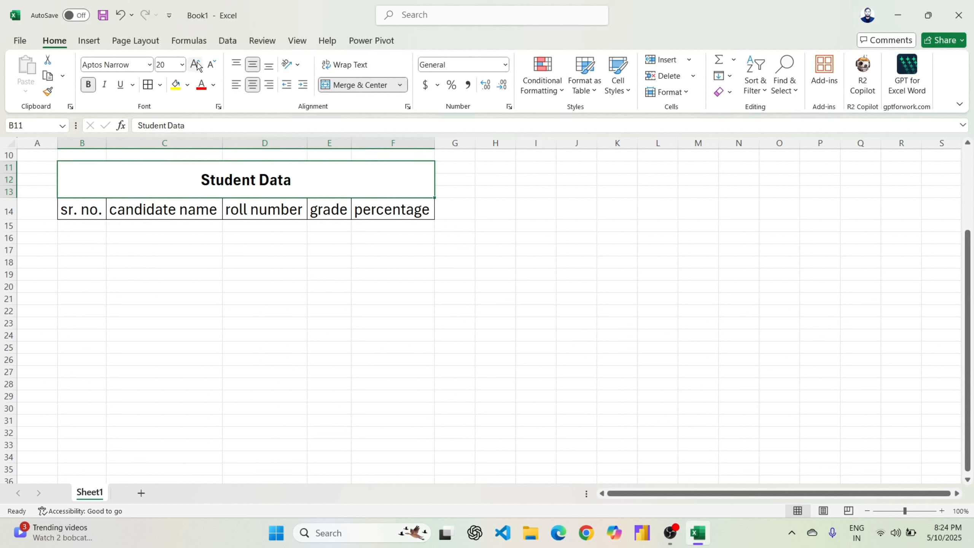
click(195, 64)
click(196, 64)
click(195, 64)
click(196, 64)
click(196, 64)
click(195, 65)
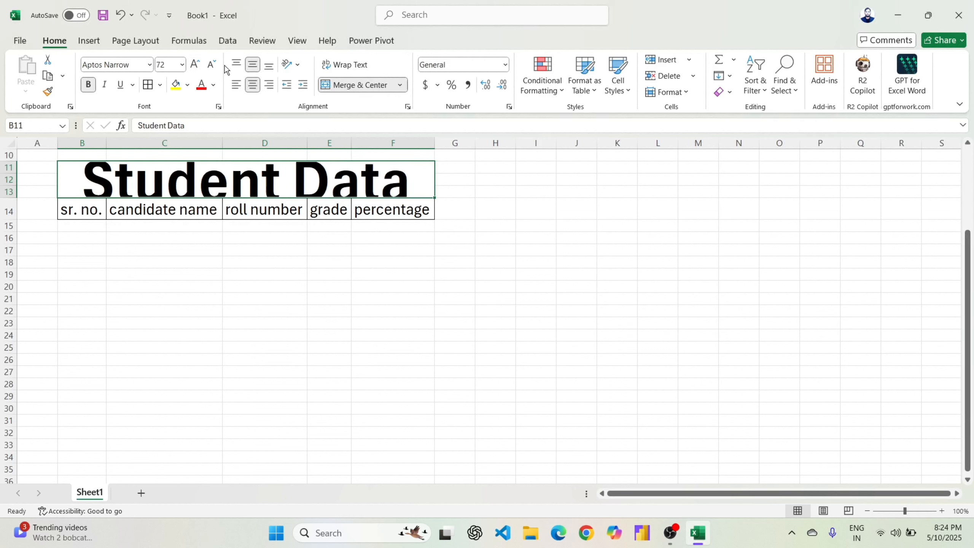
click(207, 67)
click(207, 67)
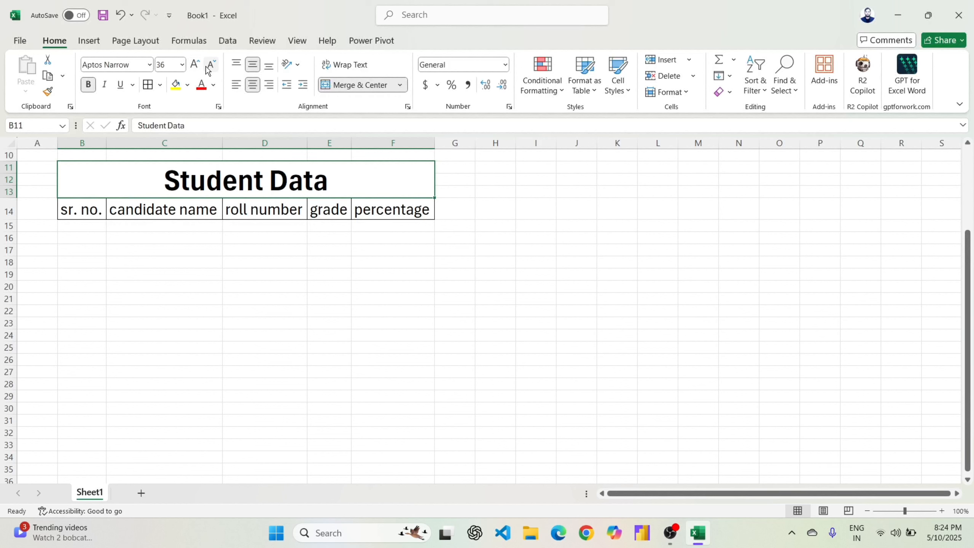
click(506, 285)
Step: Apply Thick Outside Borders to the merged "Student Data" title cell
click(389, 187)
click(160, 86)
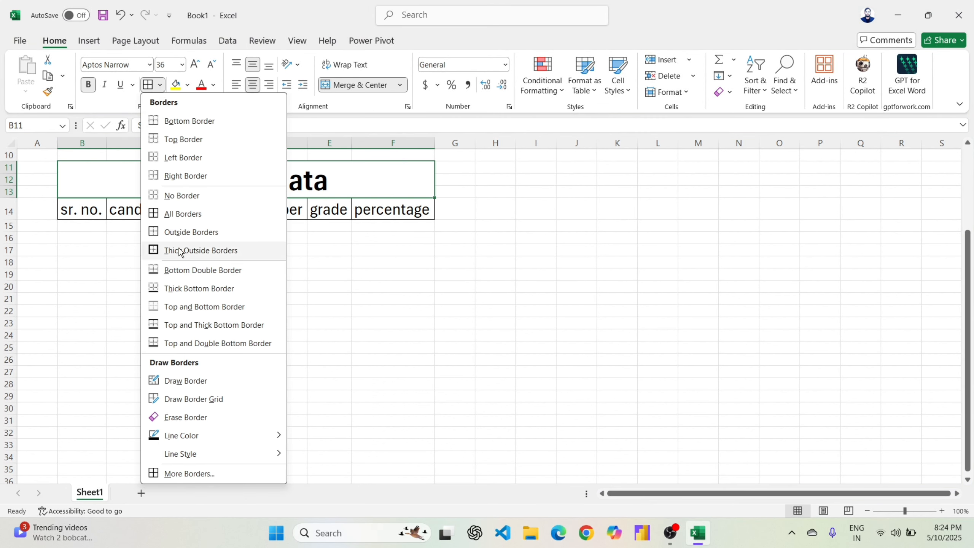
click(181, 252)
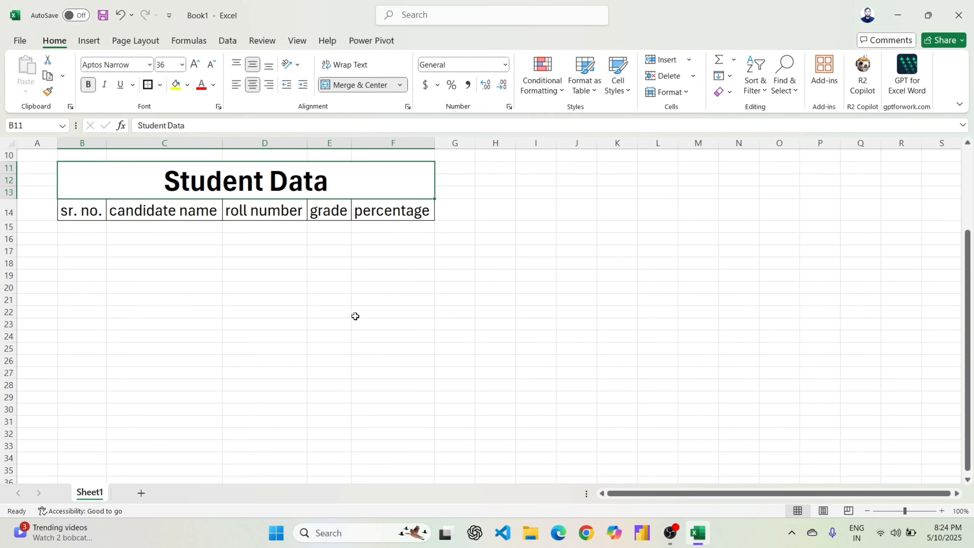
click(384, 345)
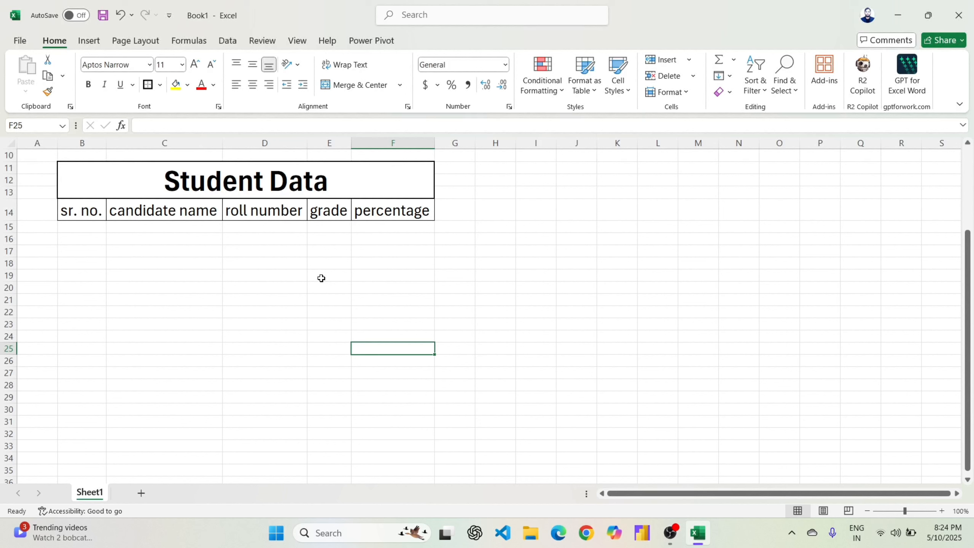
Step: Apply Merge Across to the "Student Data" title block so rows 11 to 13 are merged separately
click(361, 195)
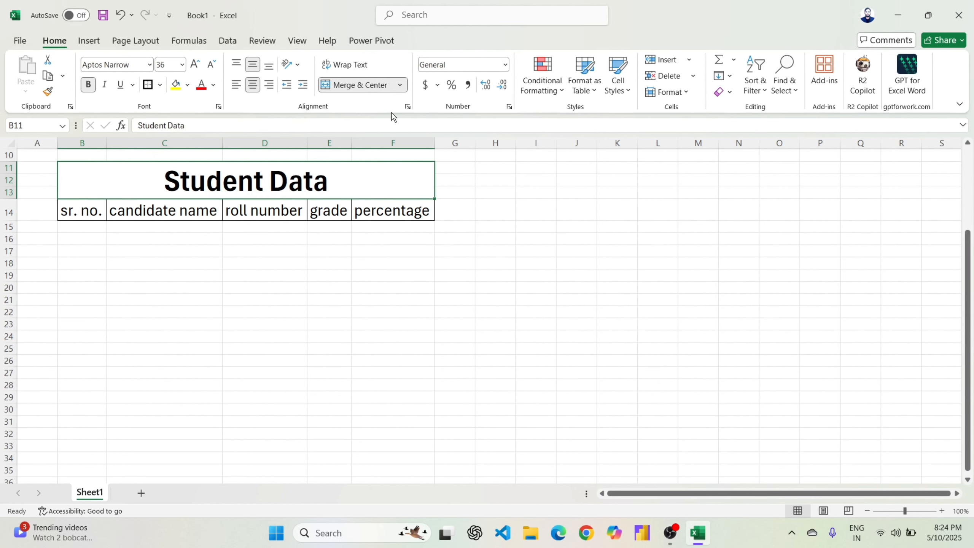
click(401, 85)
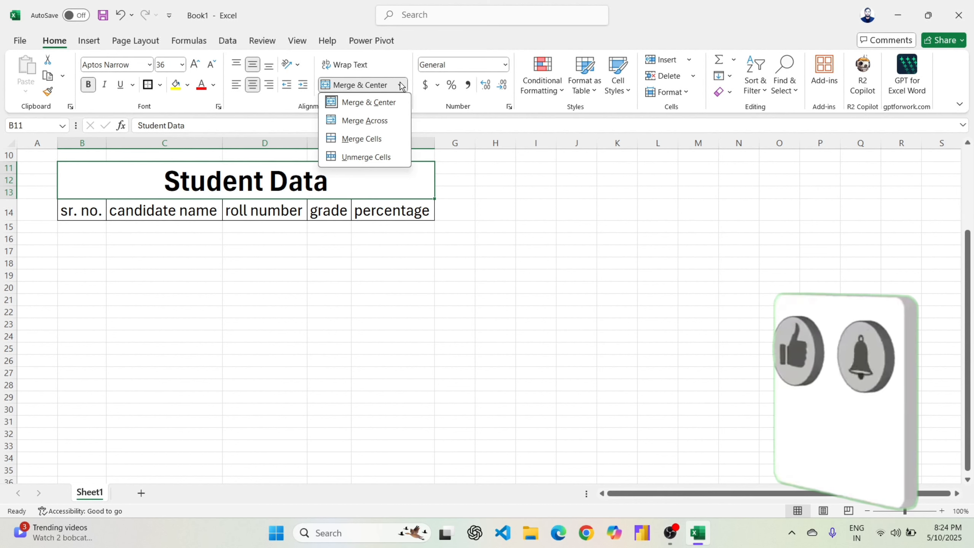
click(364, 122)
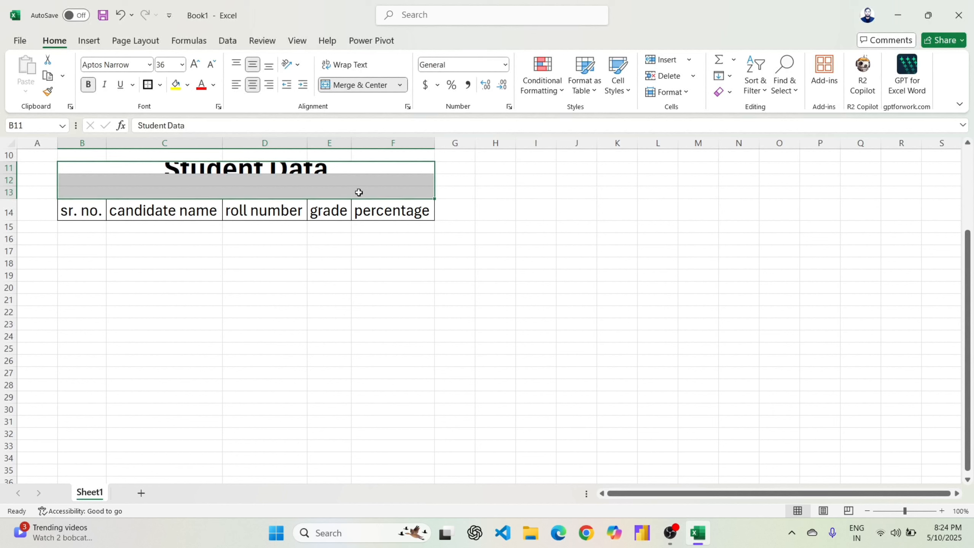
click(479, 226)
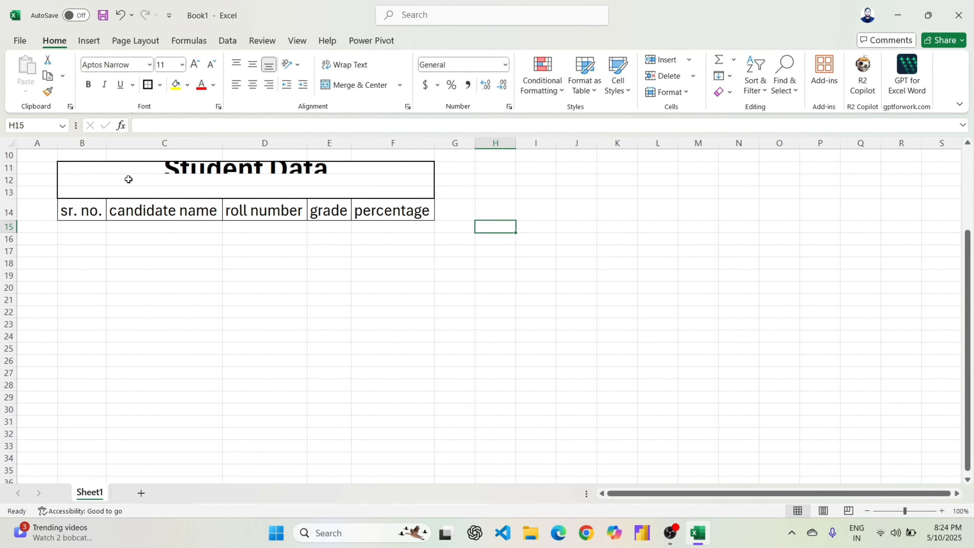
Step: Merge and center rows 11 to 13 of the title block back into a single cell
drag(104, 168, 224, 193)
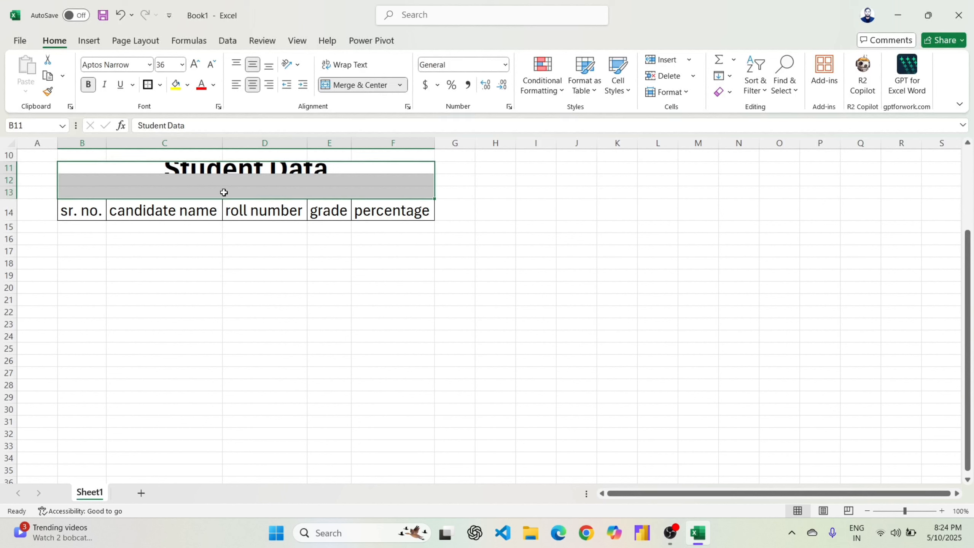
click(353, 85)
click(353, 85)
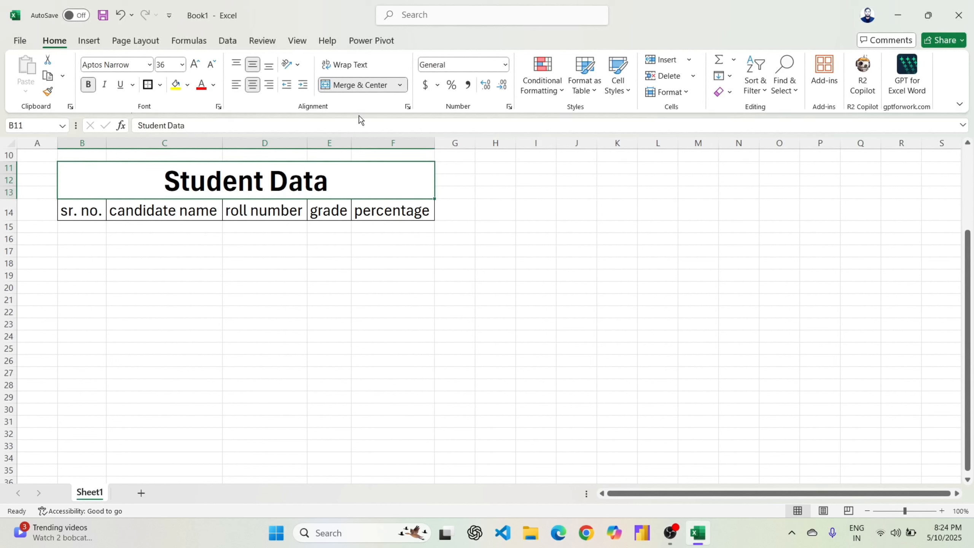
Step: Reapply Merge Across to the single merged title cell B11:F13
click(400, 85)
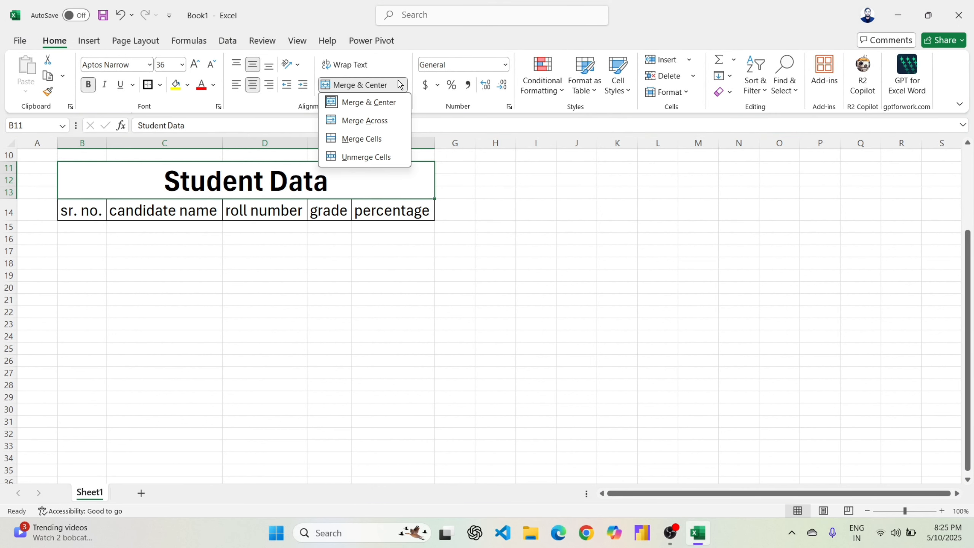
click(620, 267)
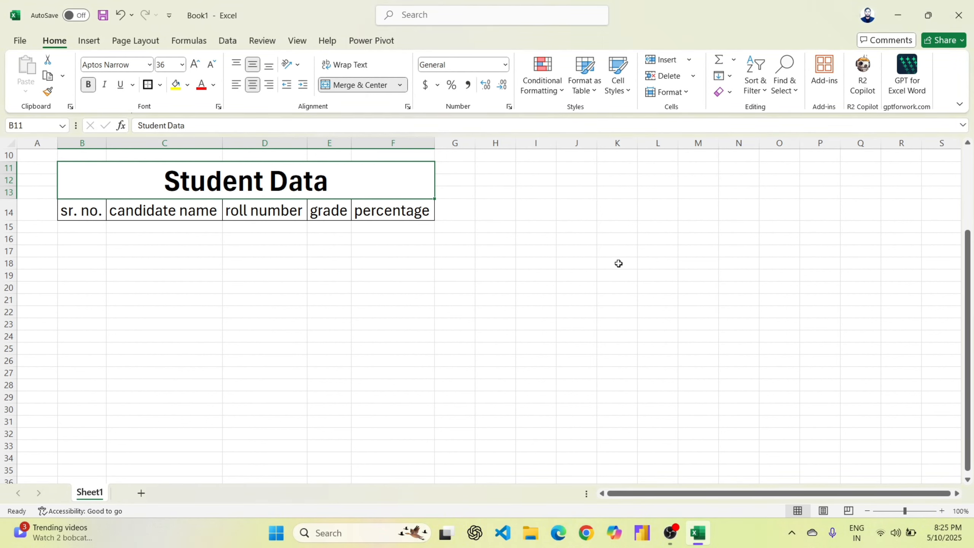
click(401, 85)
click(367, 120)
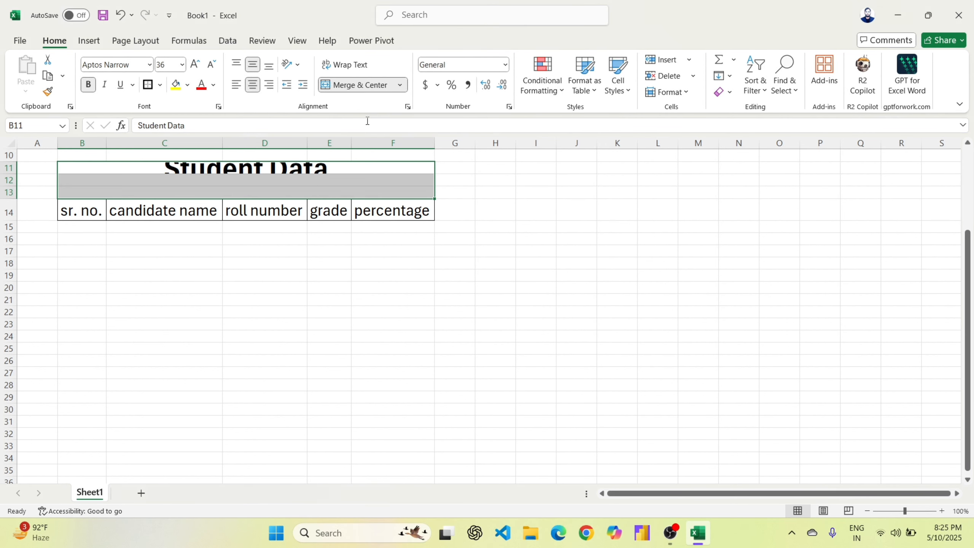
click(477, 167)
Step: Combine the three merged title rows B11:F13 into one "Student Data" cell with Merge Cells
drag(306, 166, 314, 193)
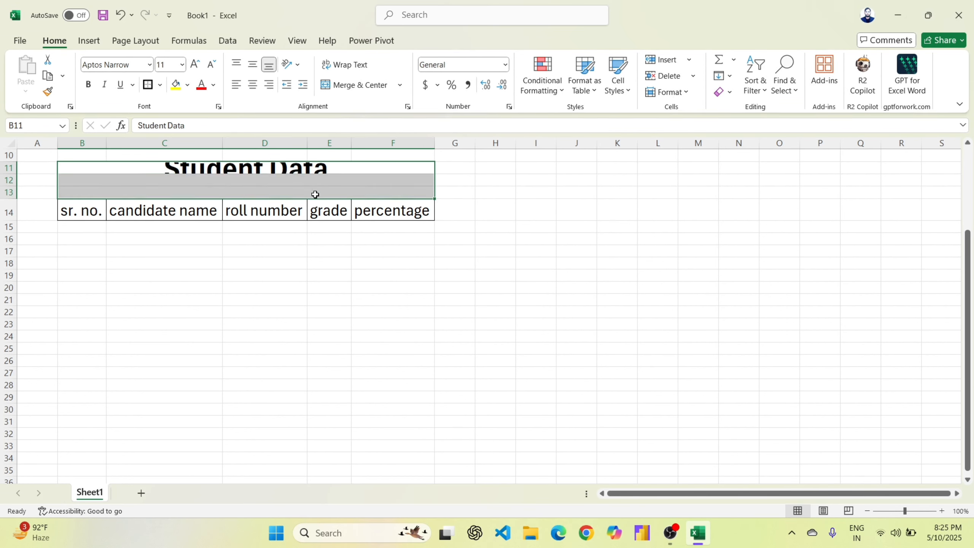
click(400, 84)
click(368, 140)
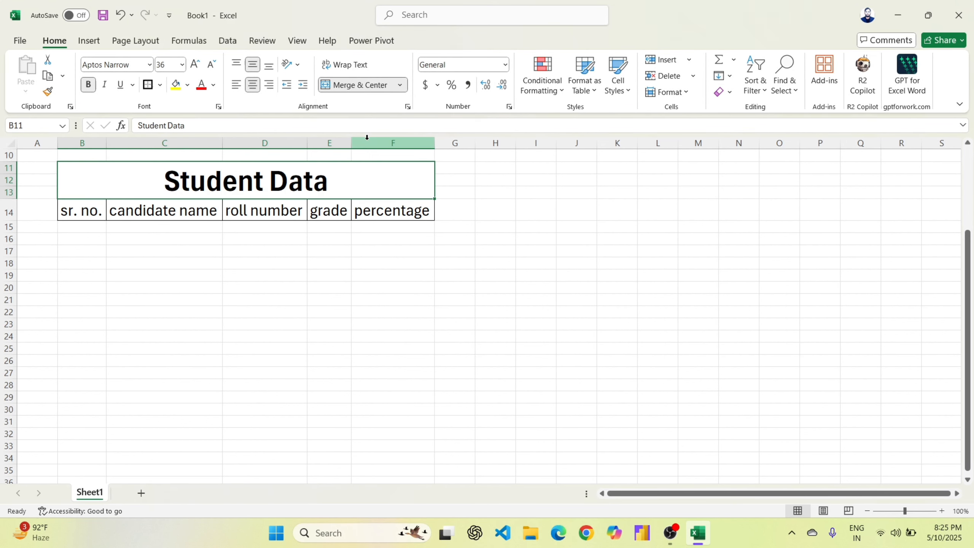
click(497, 194)
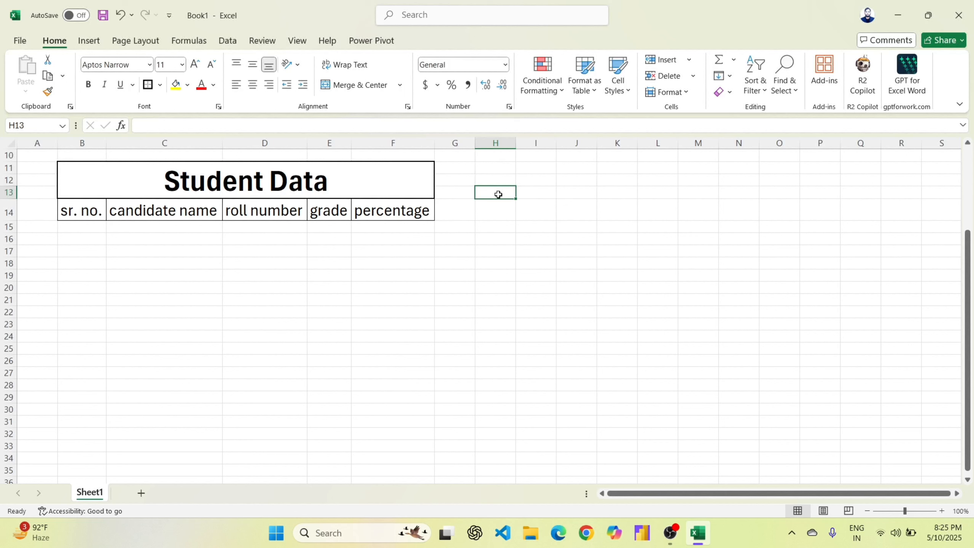
click(401, 85)
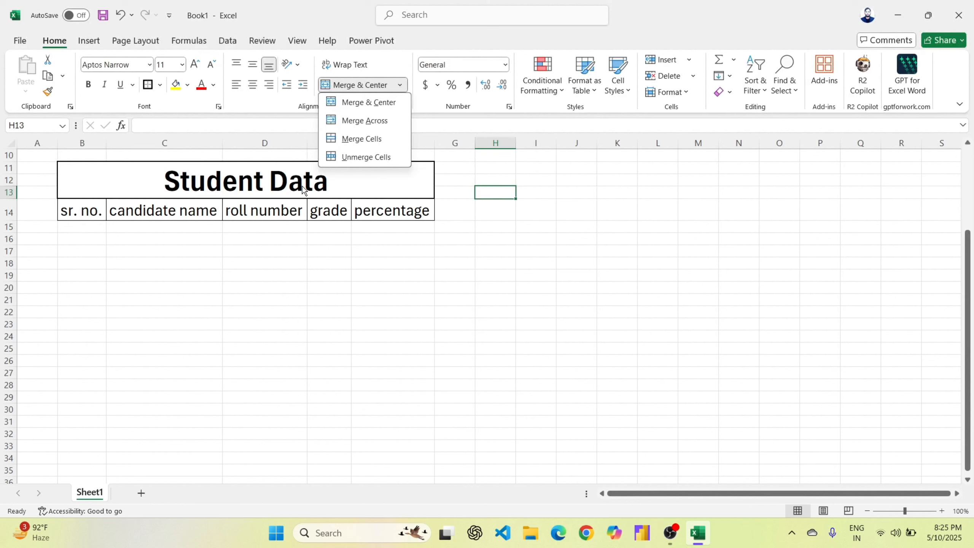
click(373, 158)
click(374, 85)
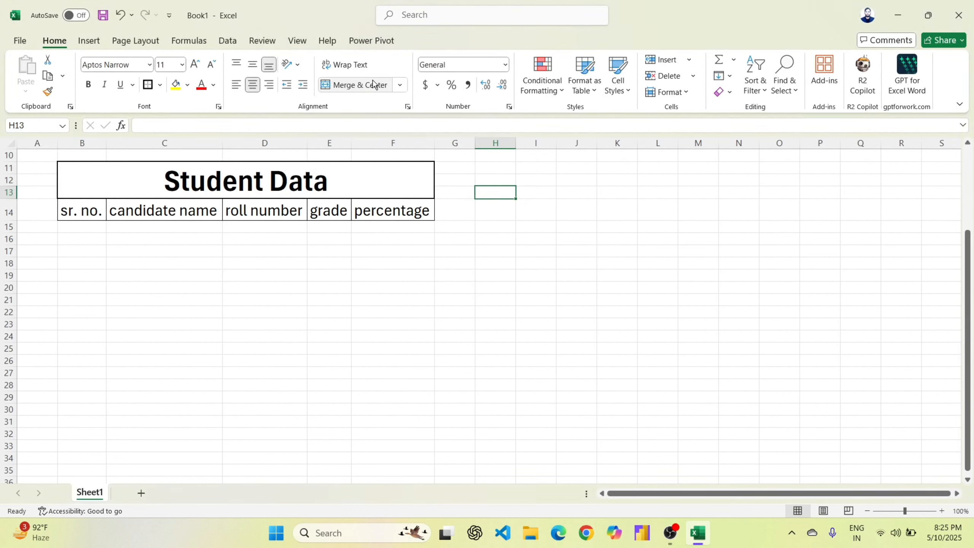
click(400, 85)
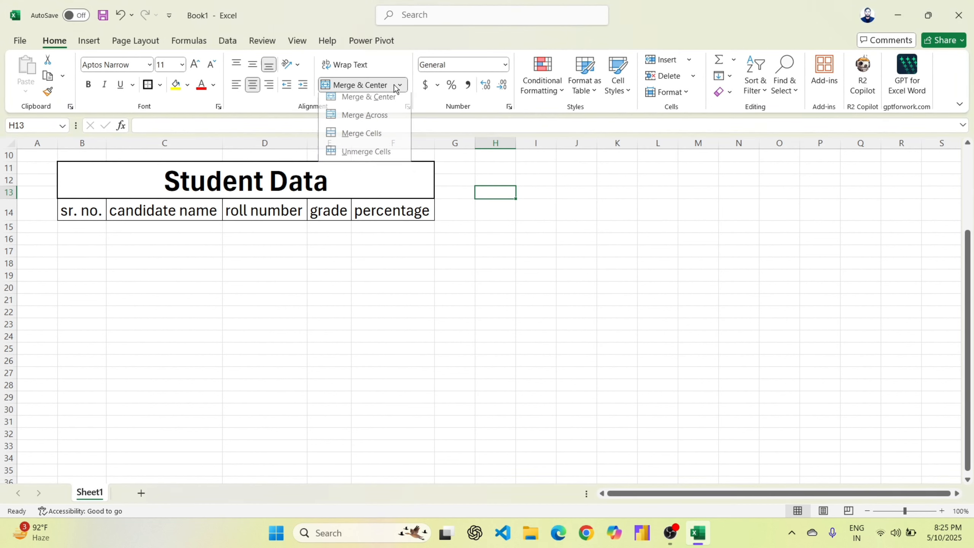
click(354, 157)
click(353, 240)
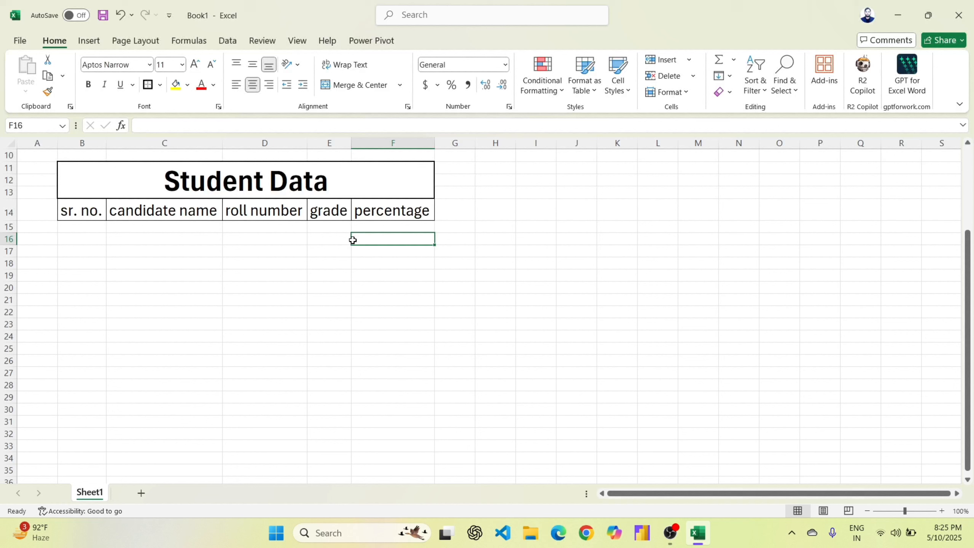
Step: Unmerge the "Student Data" title cell back into the separate cells of B11:F13
click(209, 175)
click(399, 85)
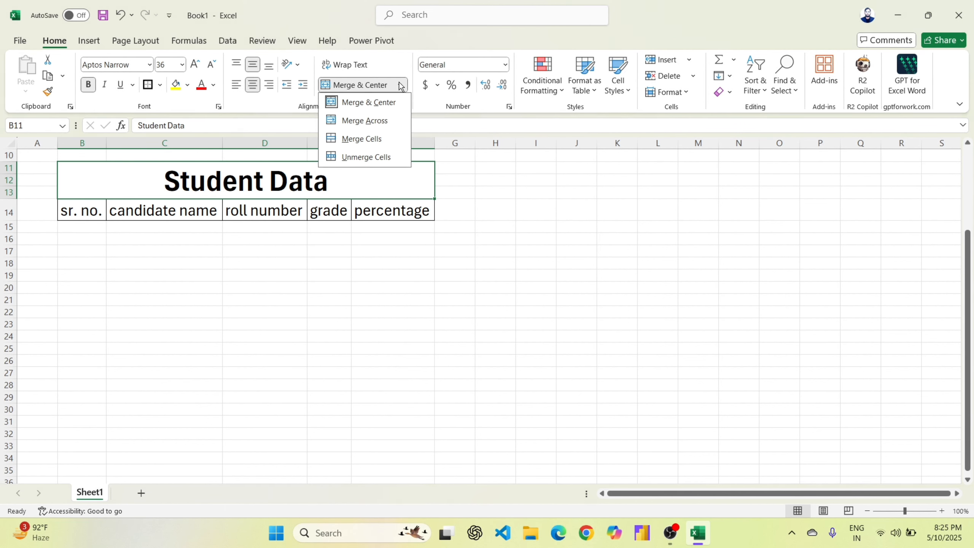
click(343, 158)
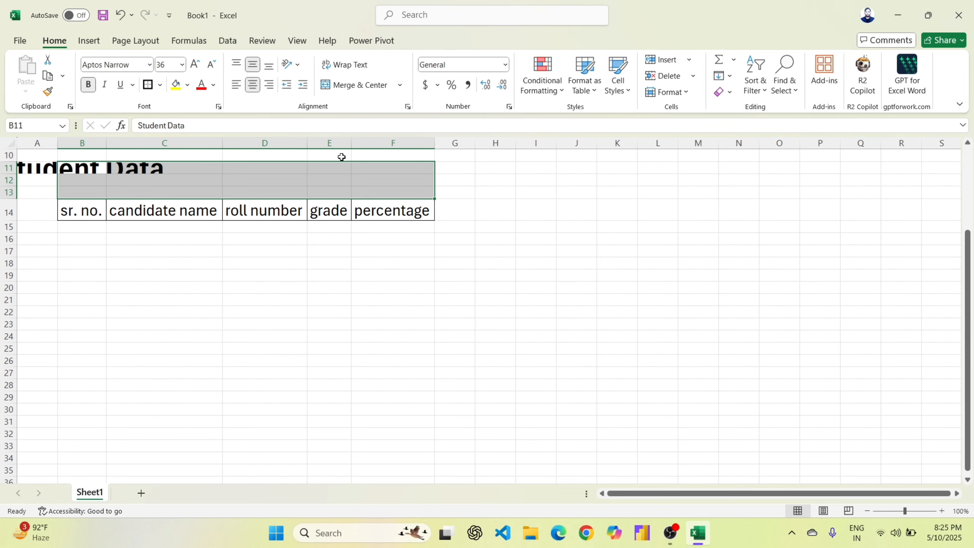
click(485, 261)
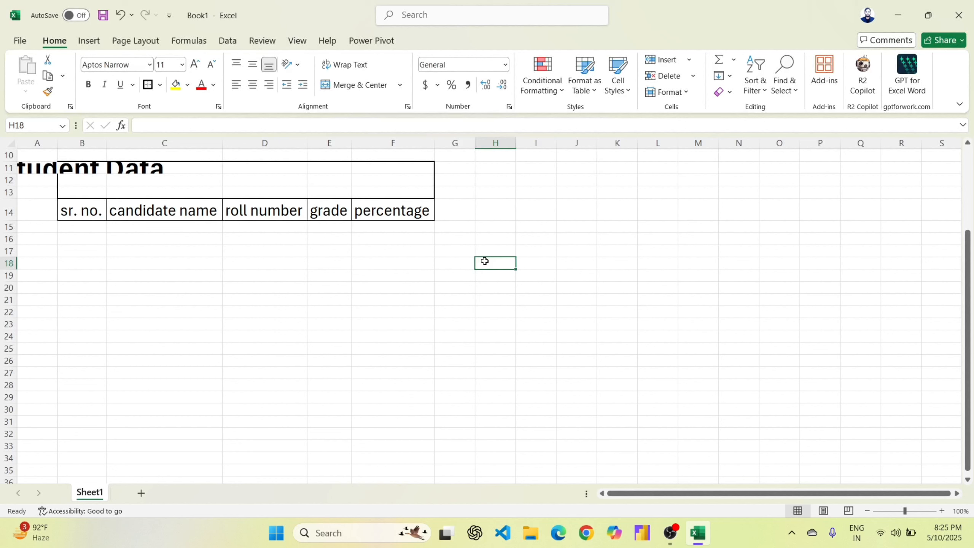
Step: Merge and center the unmerged title block B11:F13 into a single "Student Data" cell
drag(79, 170, 366, 196)
click(356, 86)
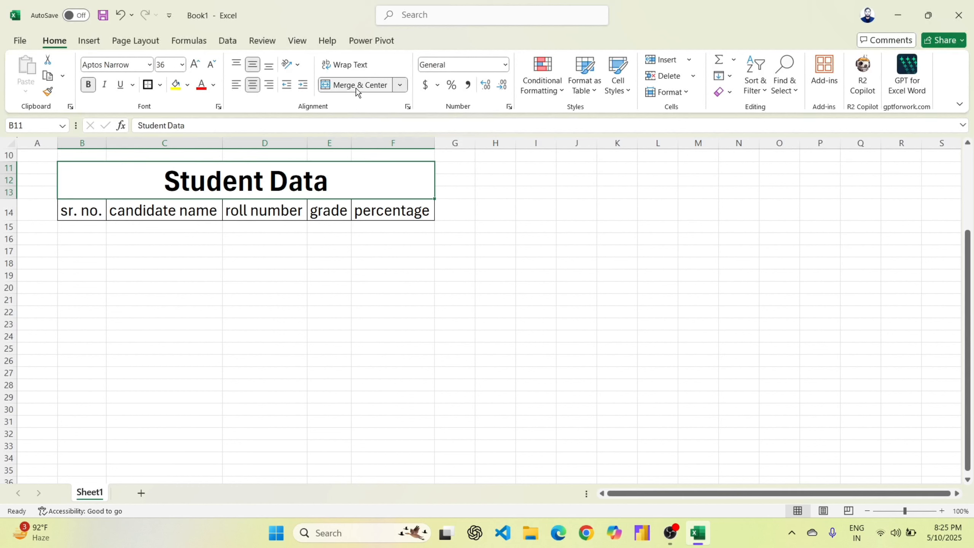
click(533, 229)
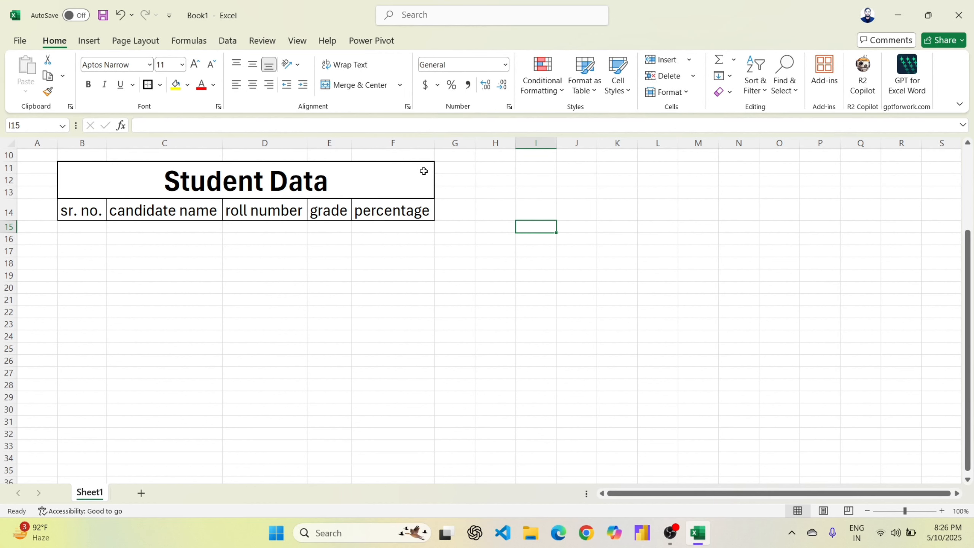
Step: Examine the text alignment, text control and orientation options in Format Cells, and close the dialog without applying anything
click(408, 108)
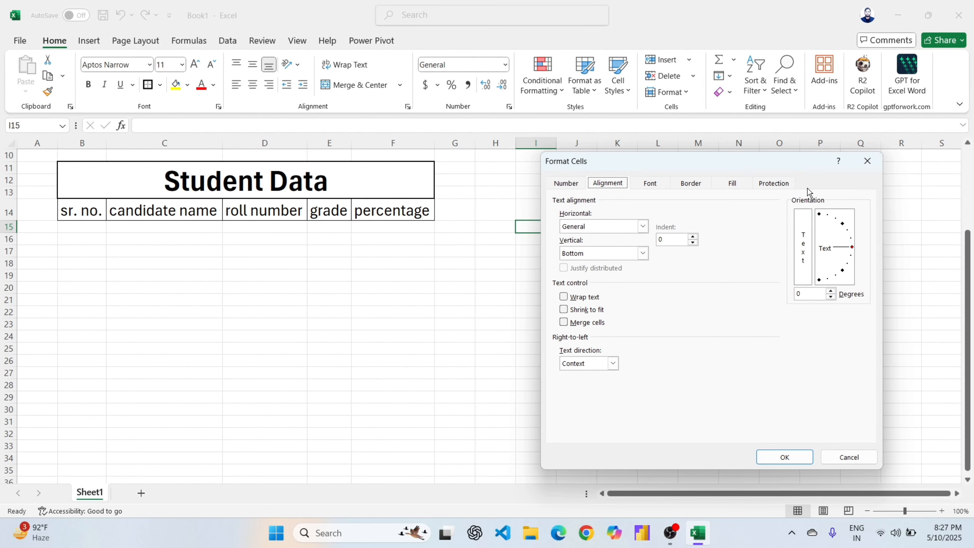
click(866, 161)
click(447, 228)
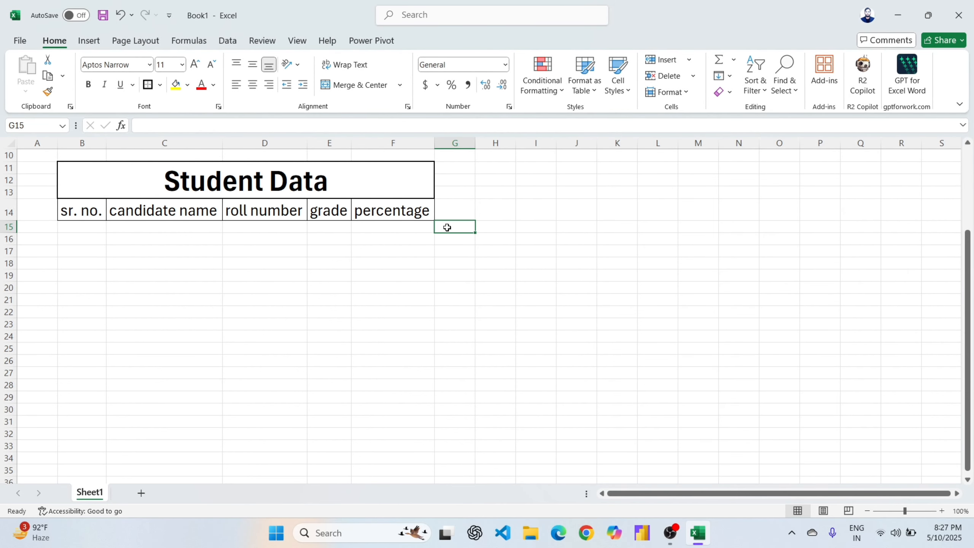